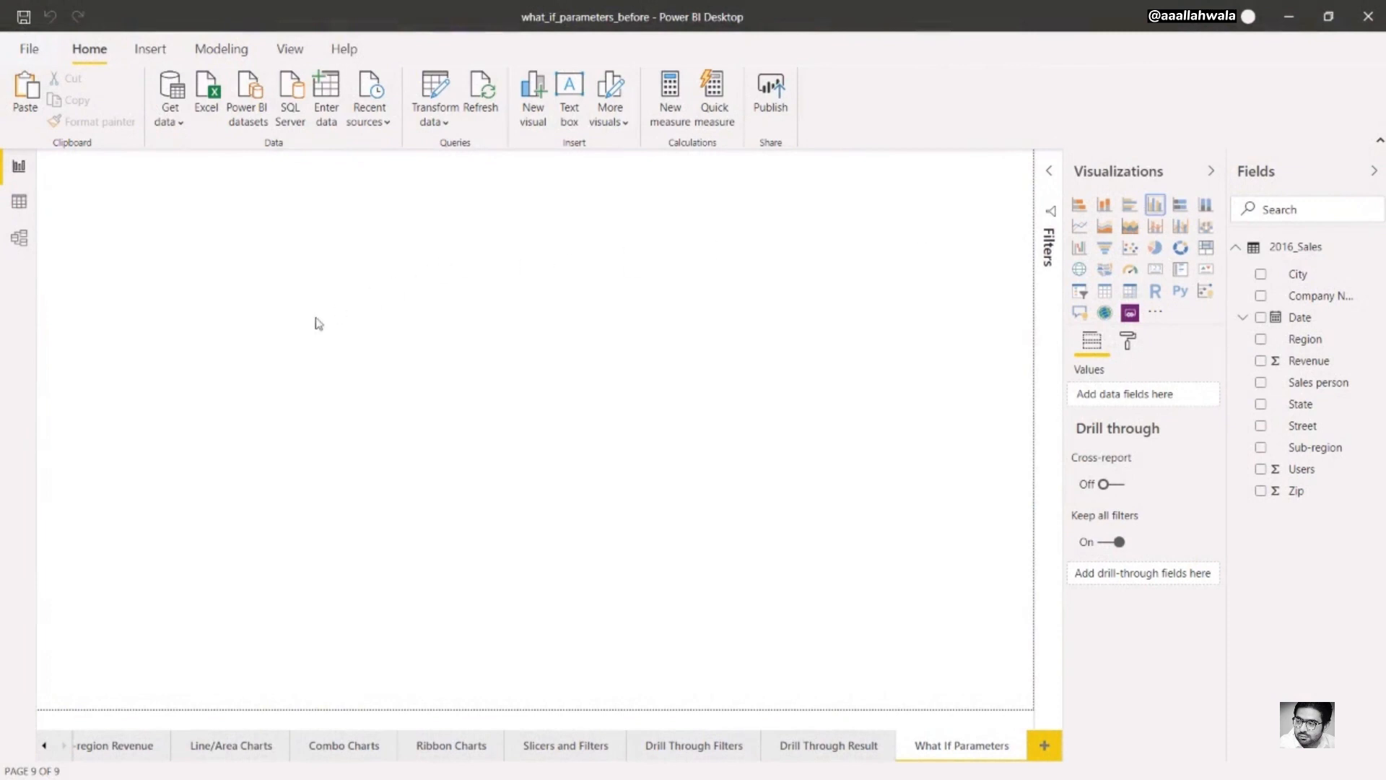
Place a large clustered column chart on the blank What If Parameters page and plot Revenue by Date.
left_click_drag(260, 365, 731, 710)
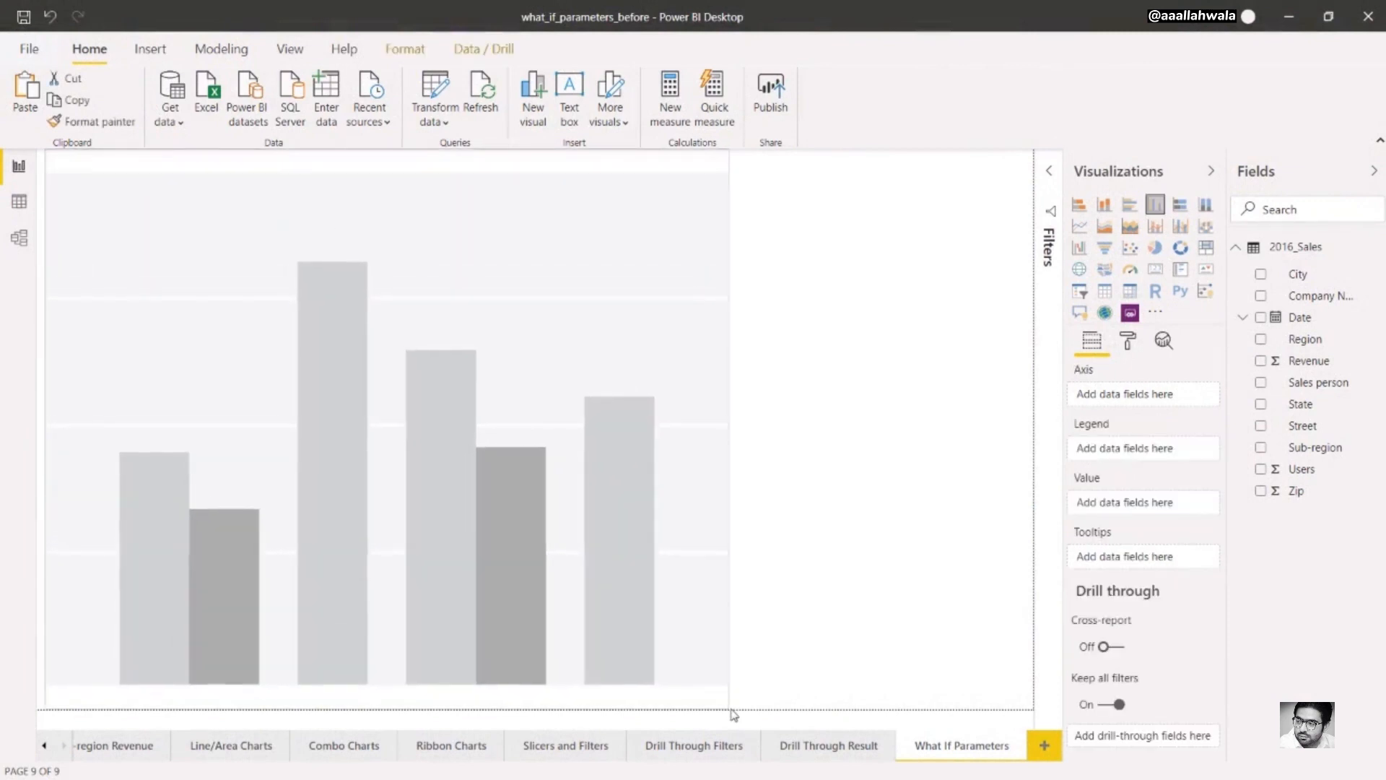
left_click(1260, 361)
left_click(1260, 317)
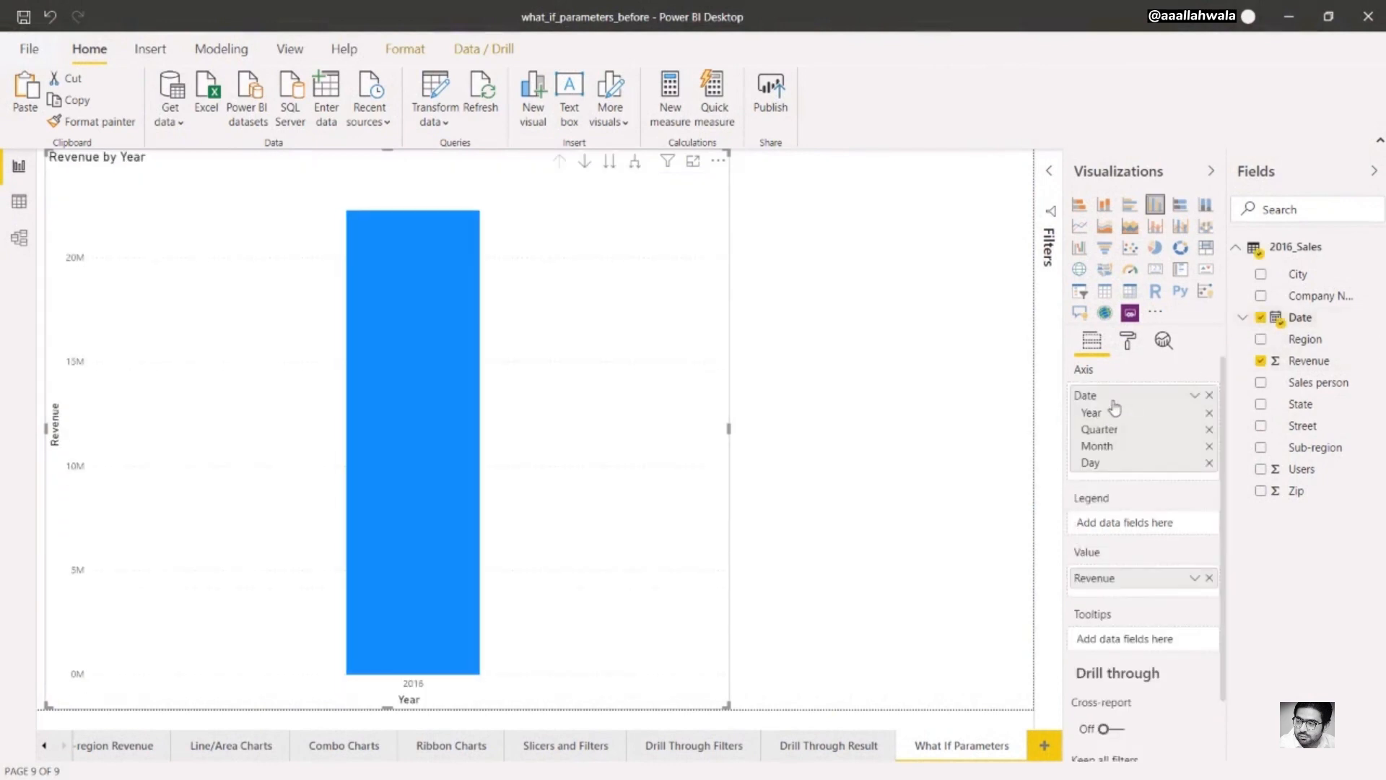
Reduce the chart's date hierarchy to Month only by removing Year, Quarter and Day.
left_click(1242, 318)
left_click(1249, 339)
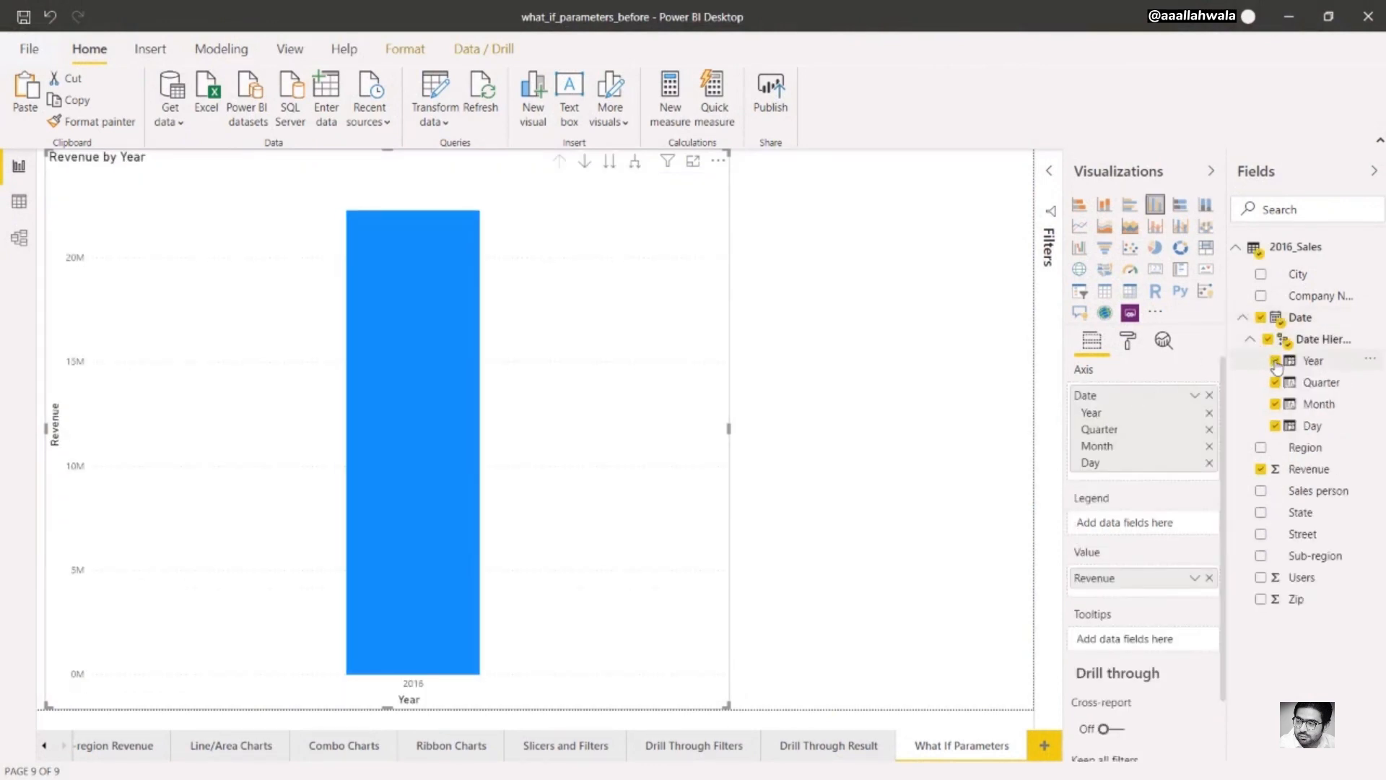
left_click(1275, 361)
left_click(1275, 383)
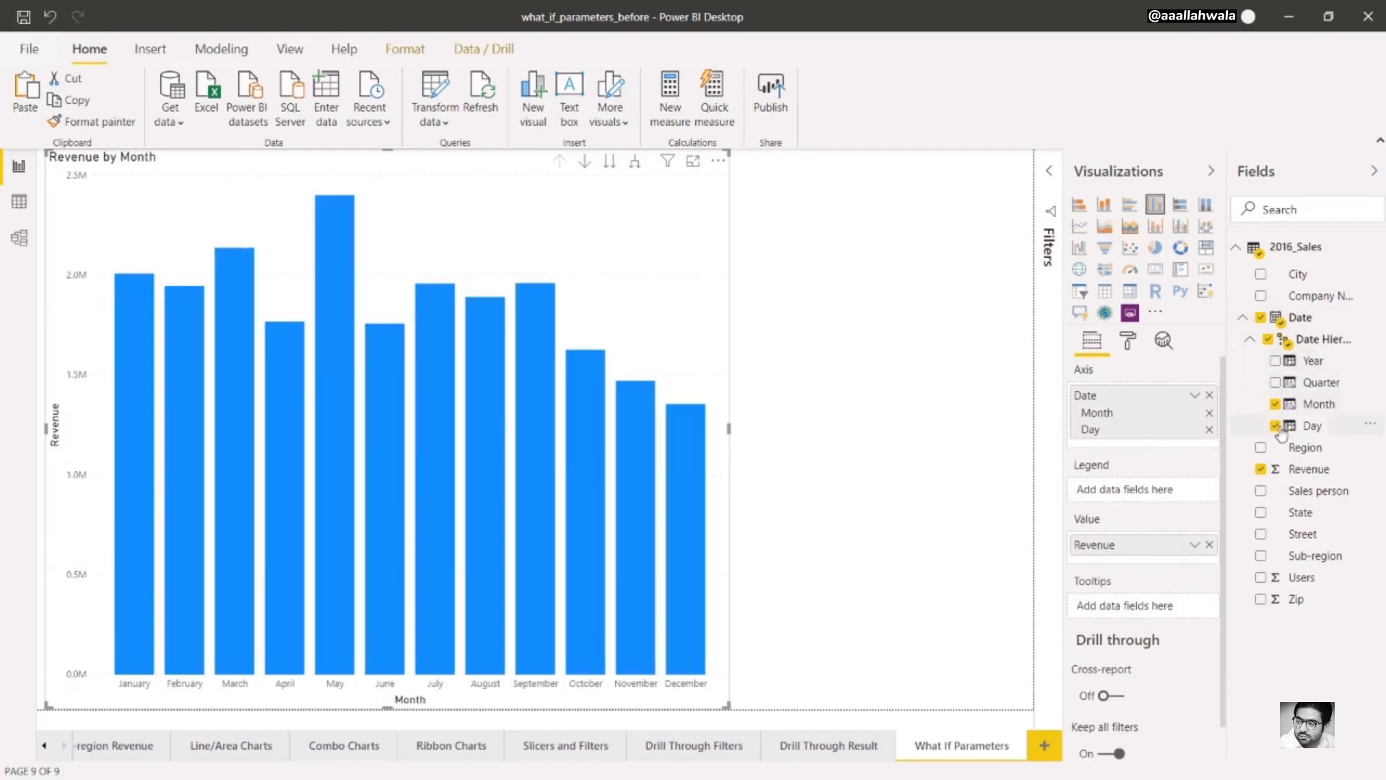
left_click(1275, 426)
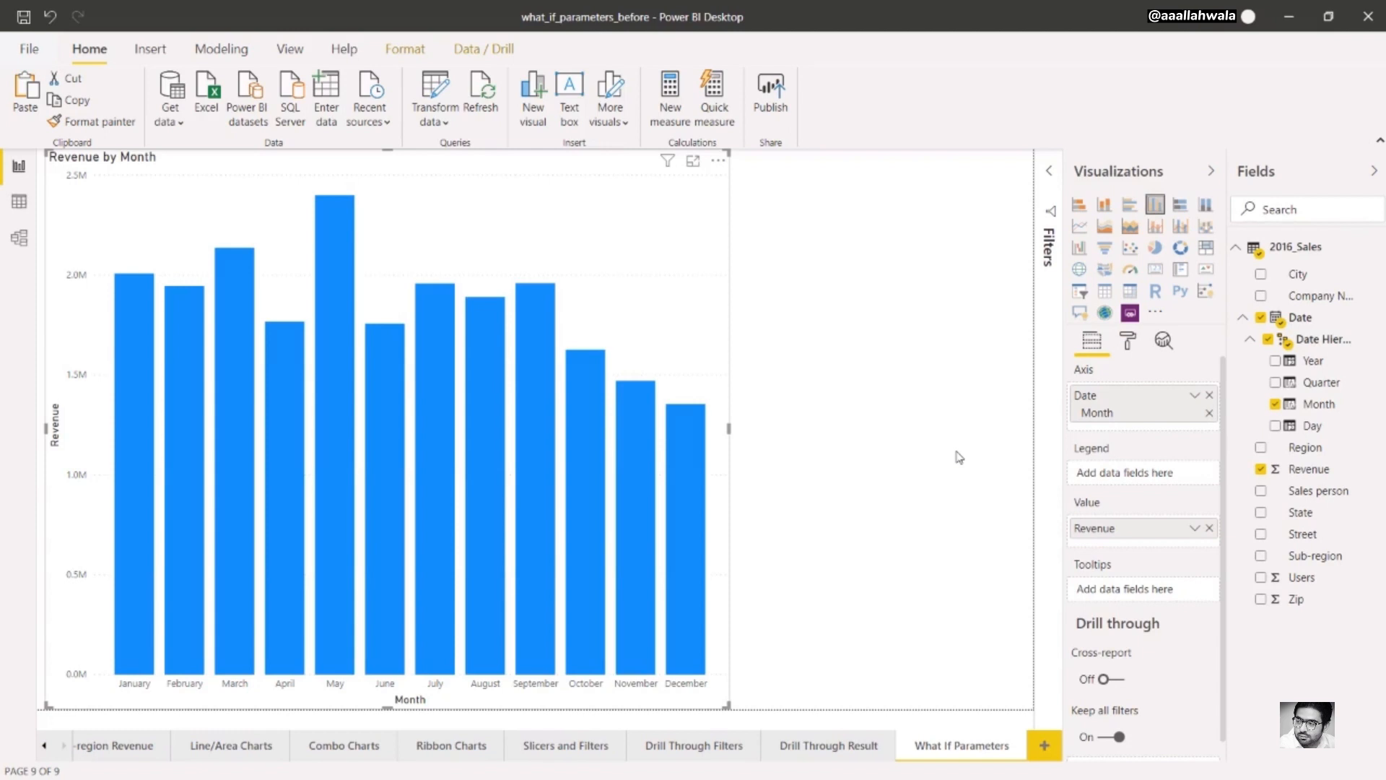
Start a new what-if parameter named "Commission %" with the data type Decimal number.
left_click(246, 52)
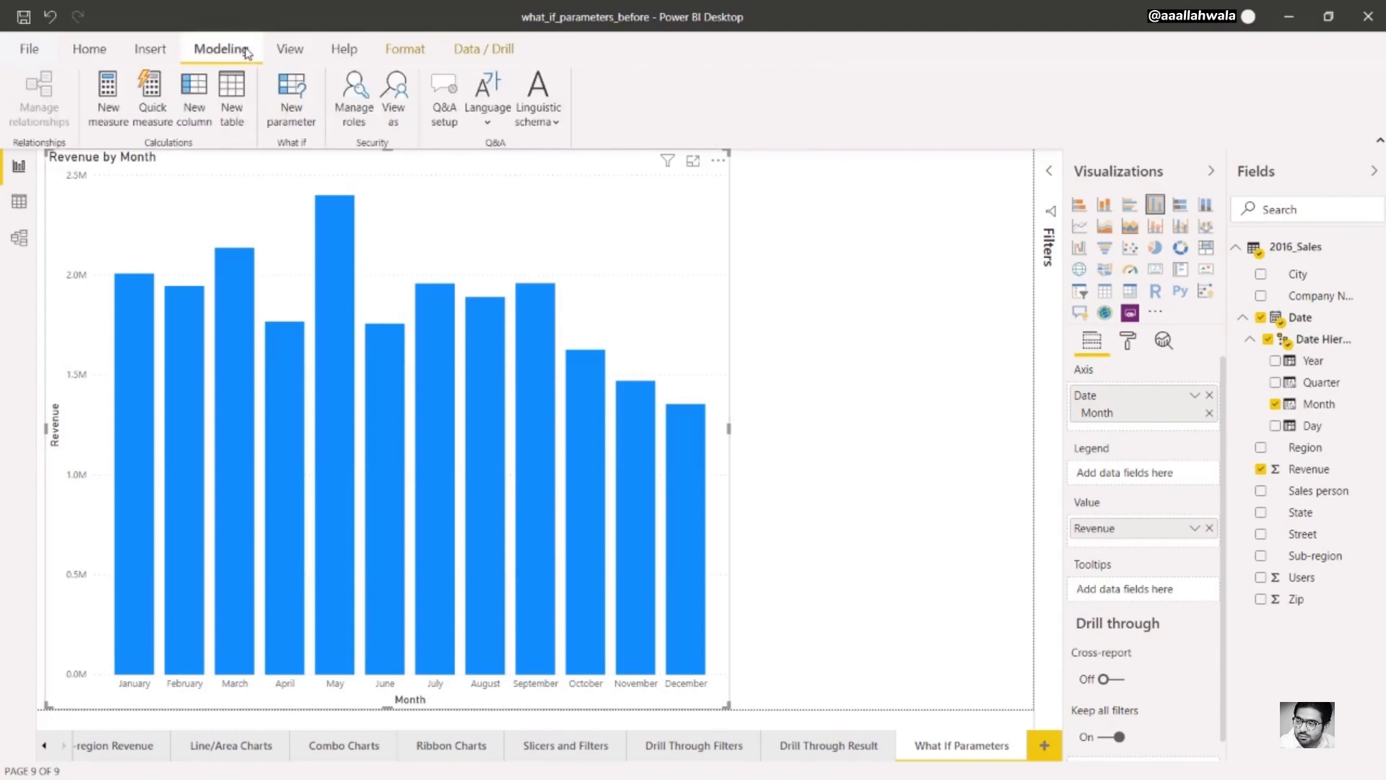
left_click(292, 94)
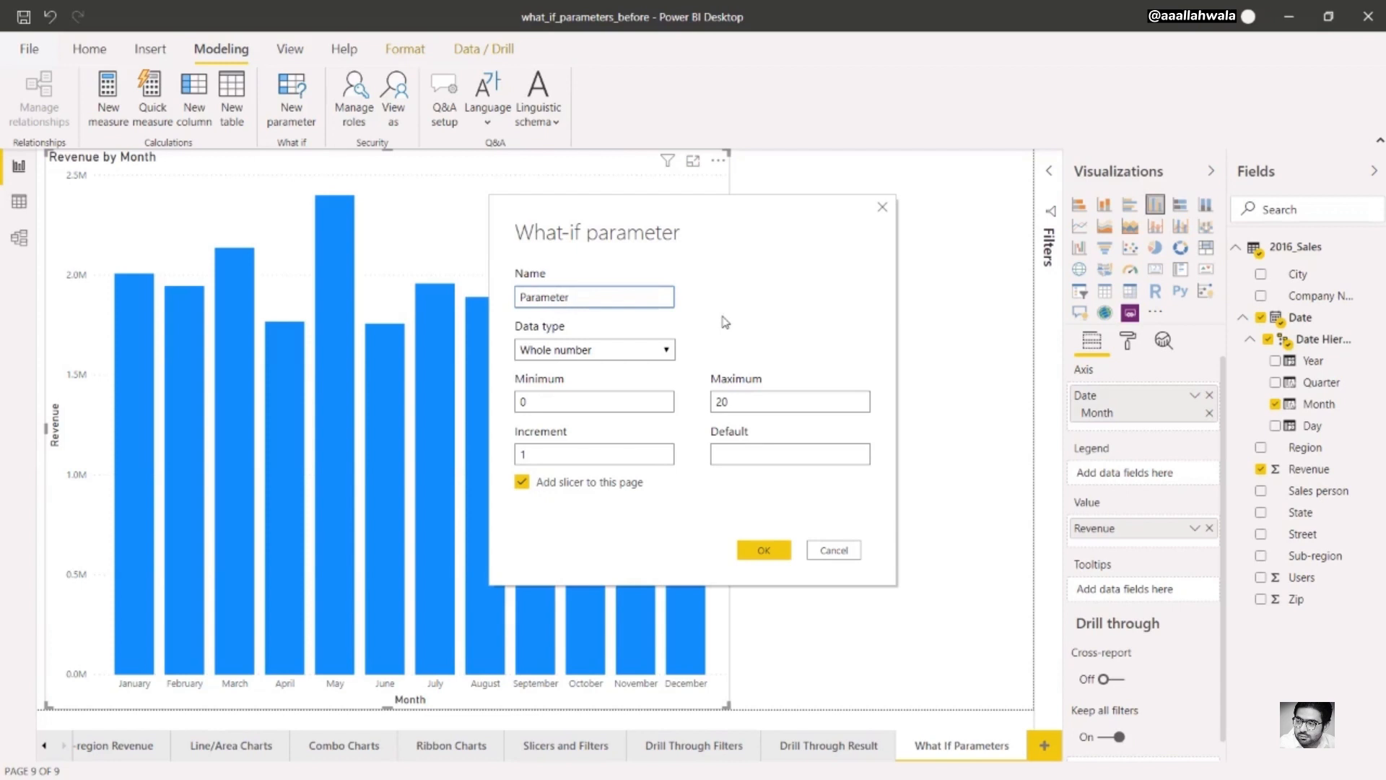
double_click(636, 300)
type("Commission %")
left_click(668, 354)
left_click(669, 353)
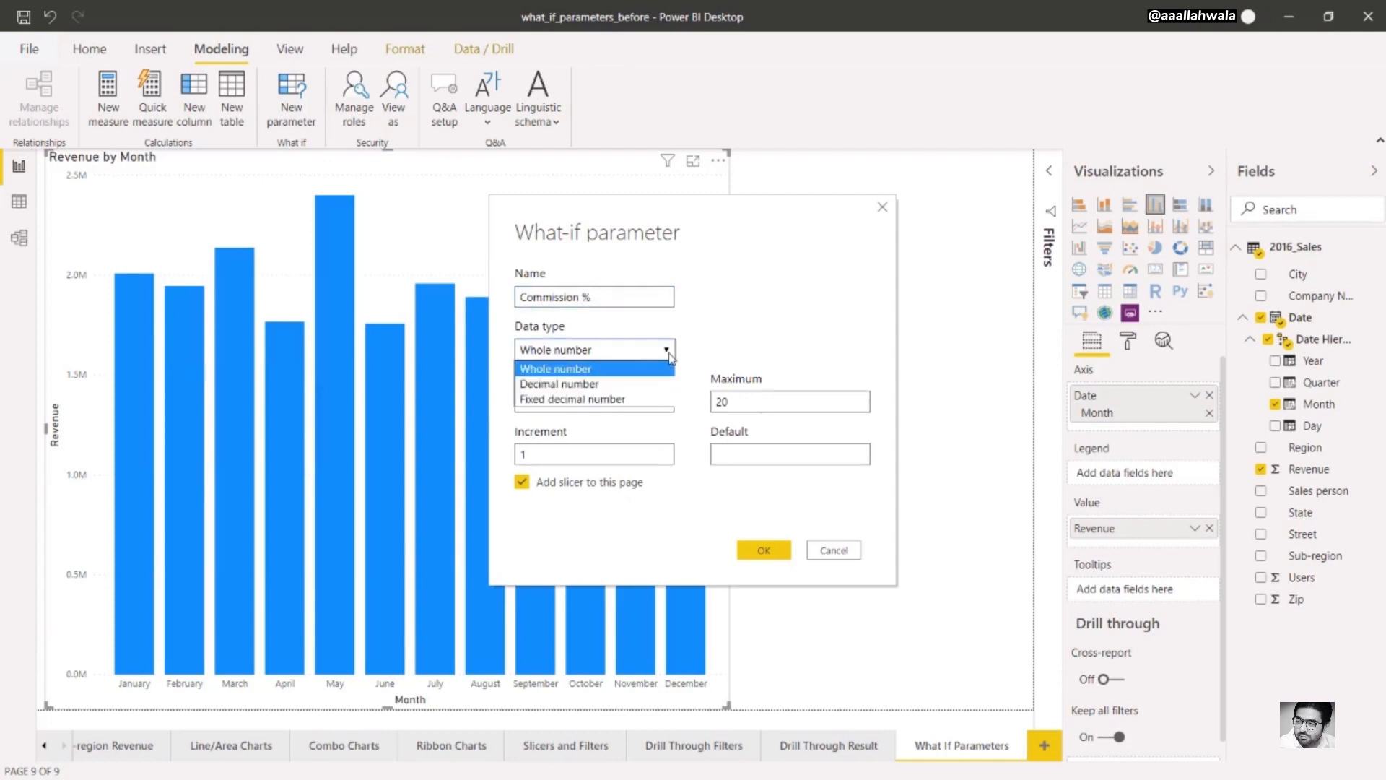
left_click(639, 385)
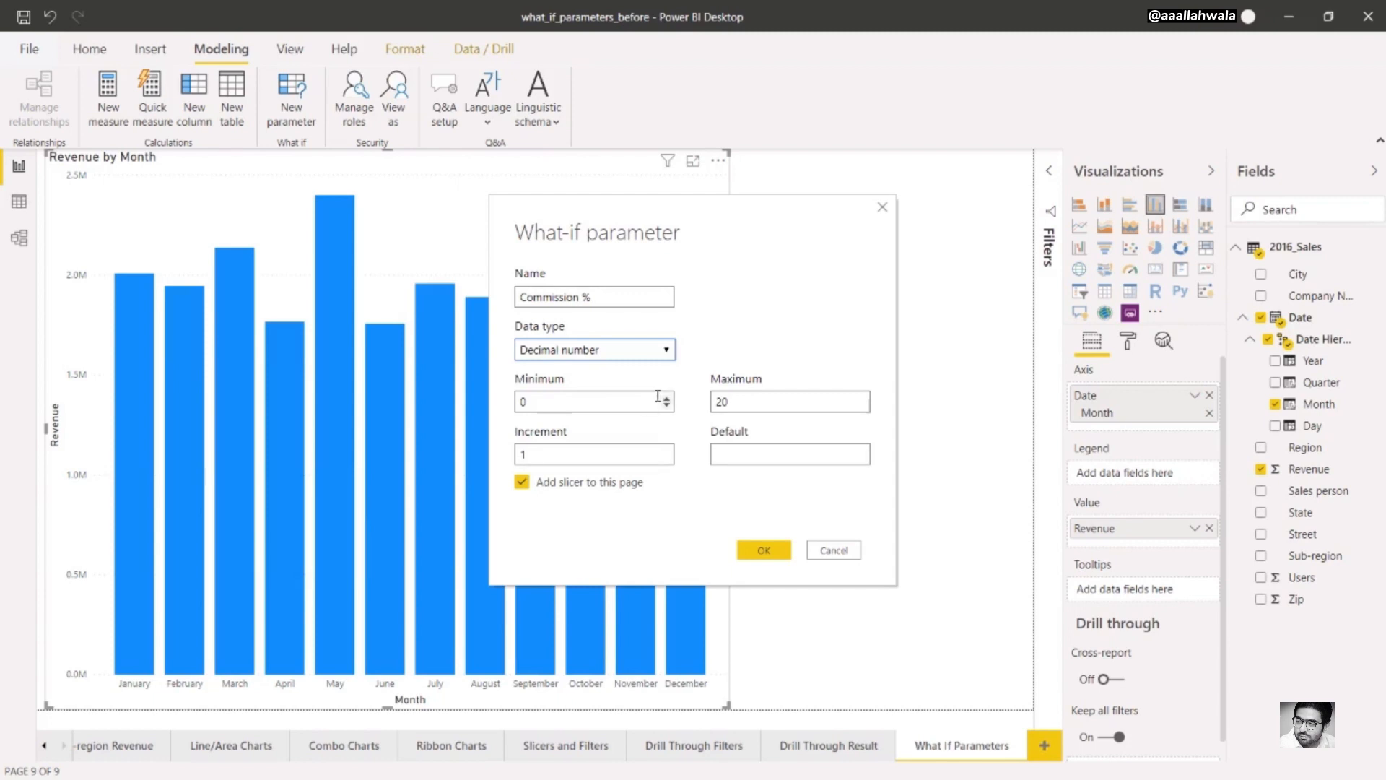
Give the parameter minimum 0.05, maximum 0.3, increment 0.05 and default 0.1, and create it with its slicer on this page.
left_click(655, 398)
type("0.05")
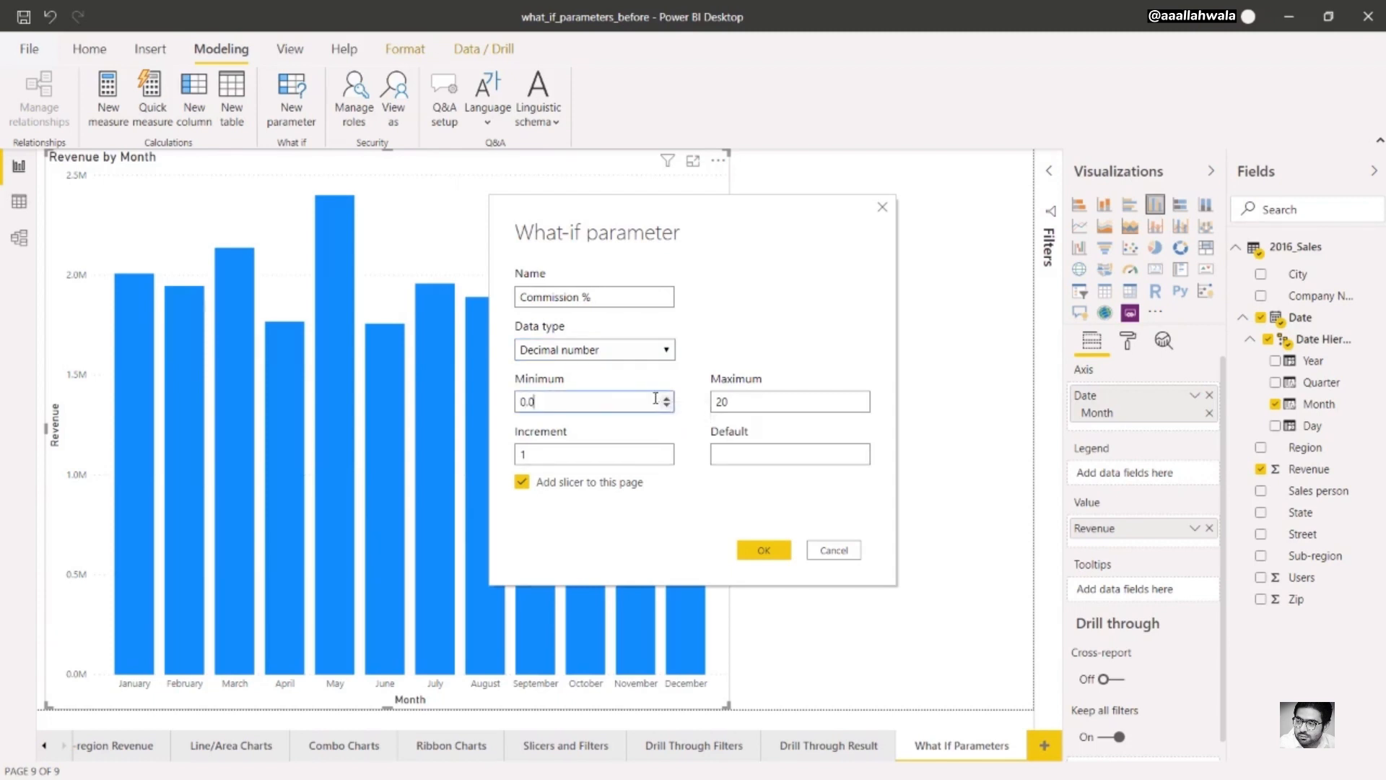
left_click(749, 398)
type("0")
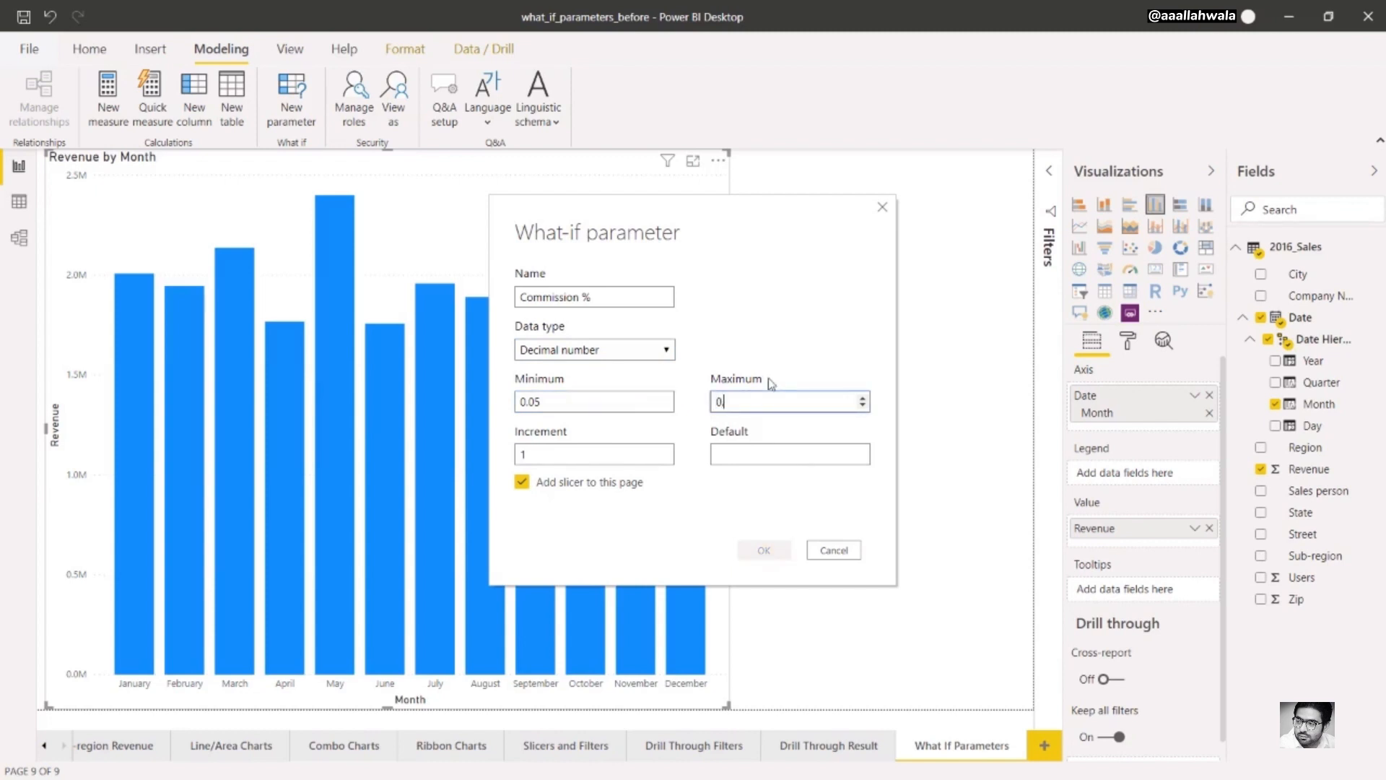
type(".3")
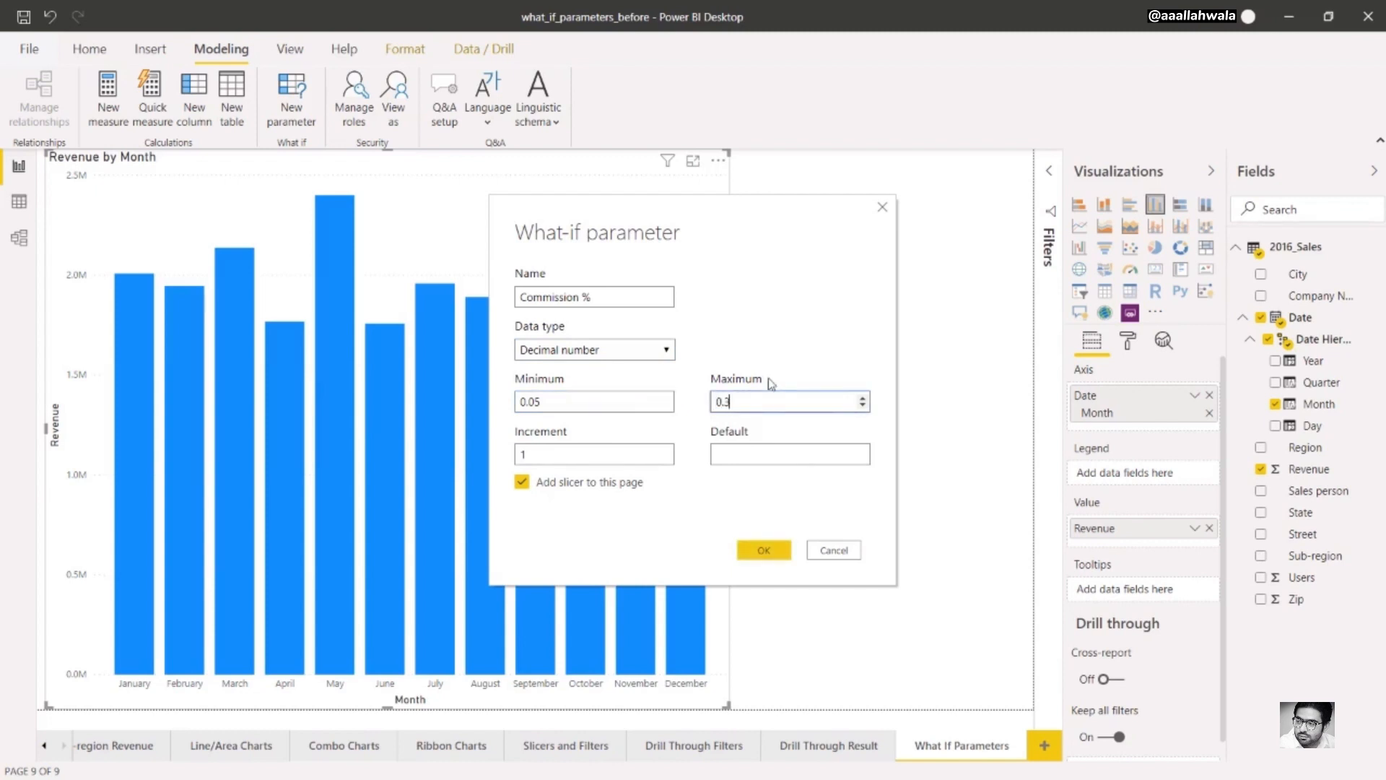
left_click(615, 452)
type("0")
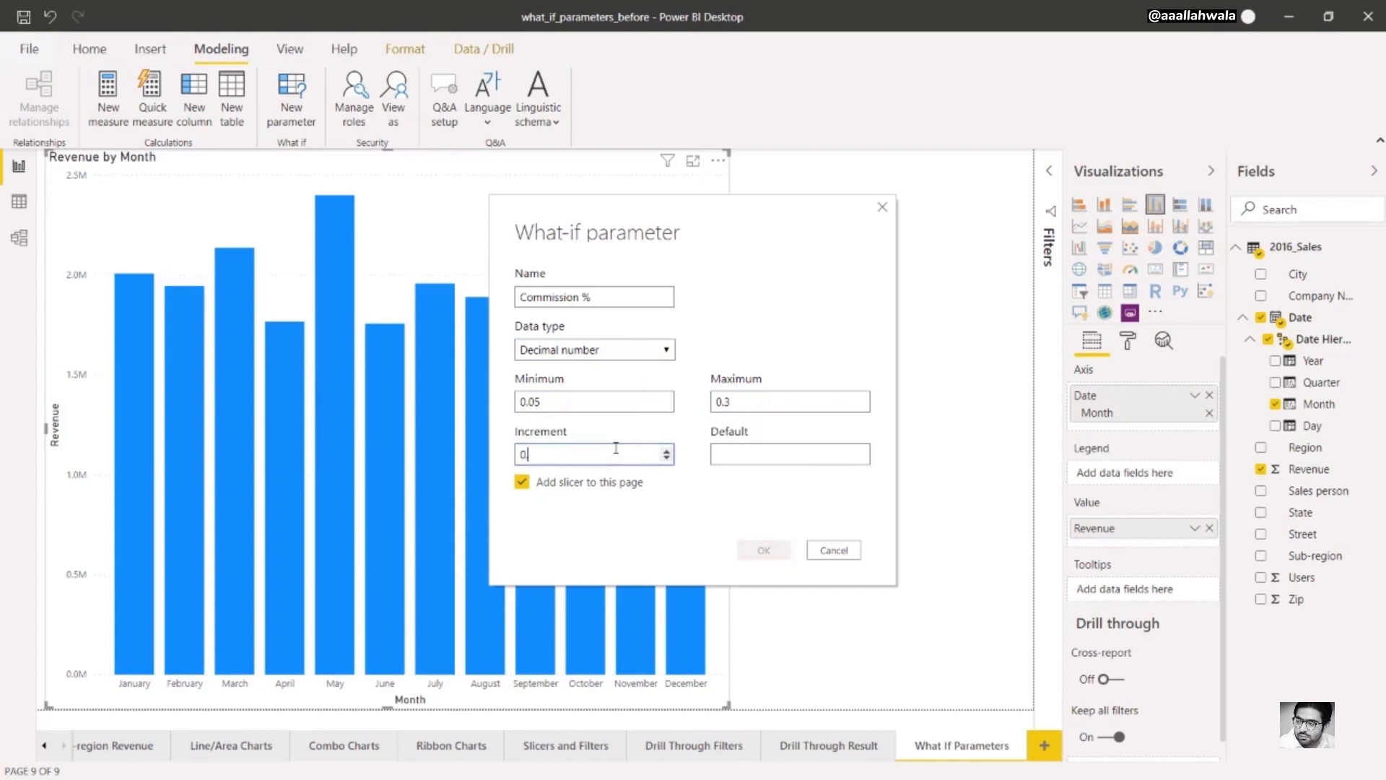
type(".05")
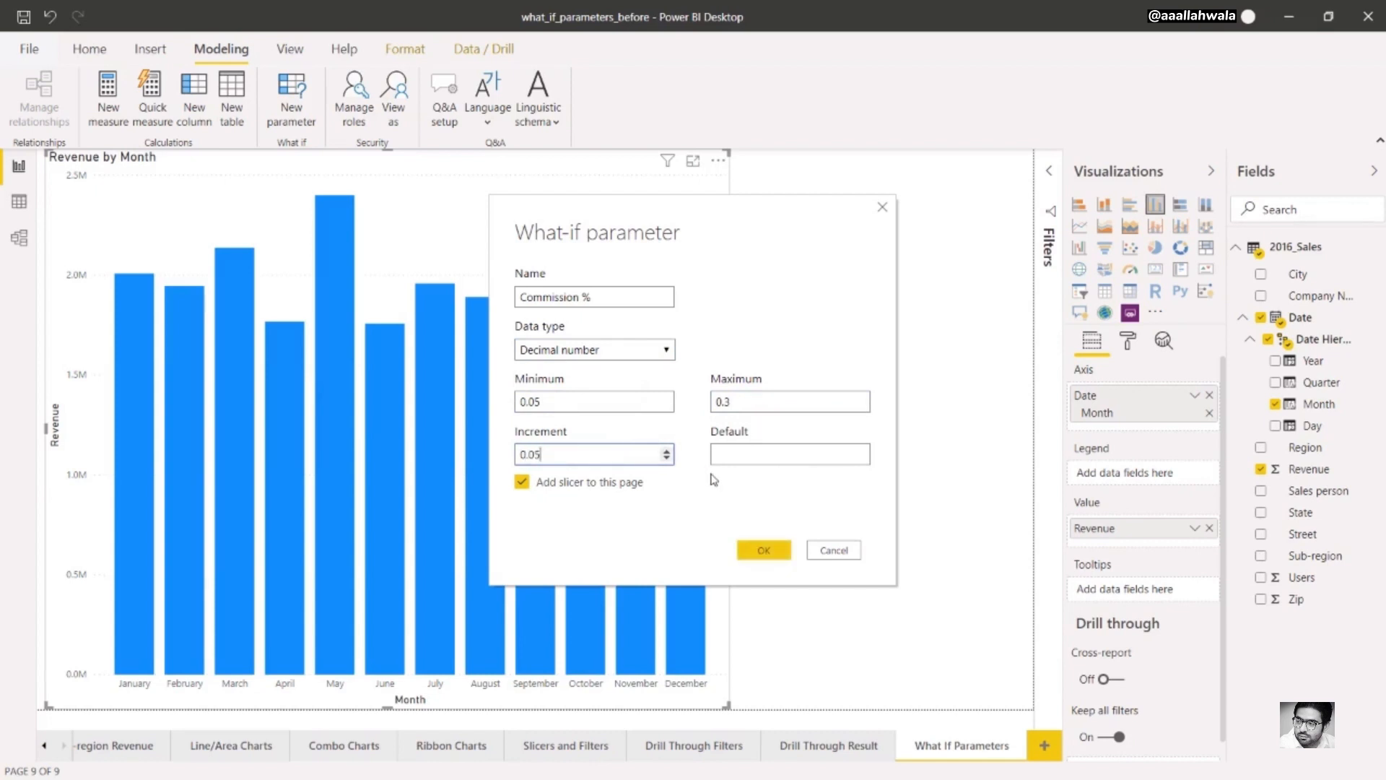
left_click(743, 455)
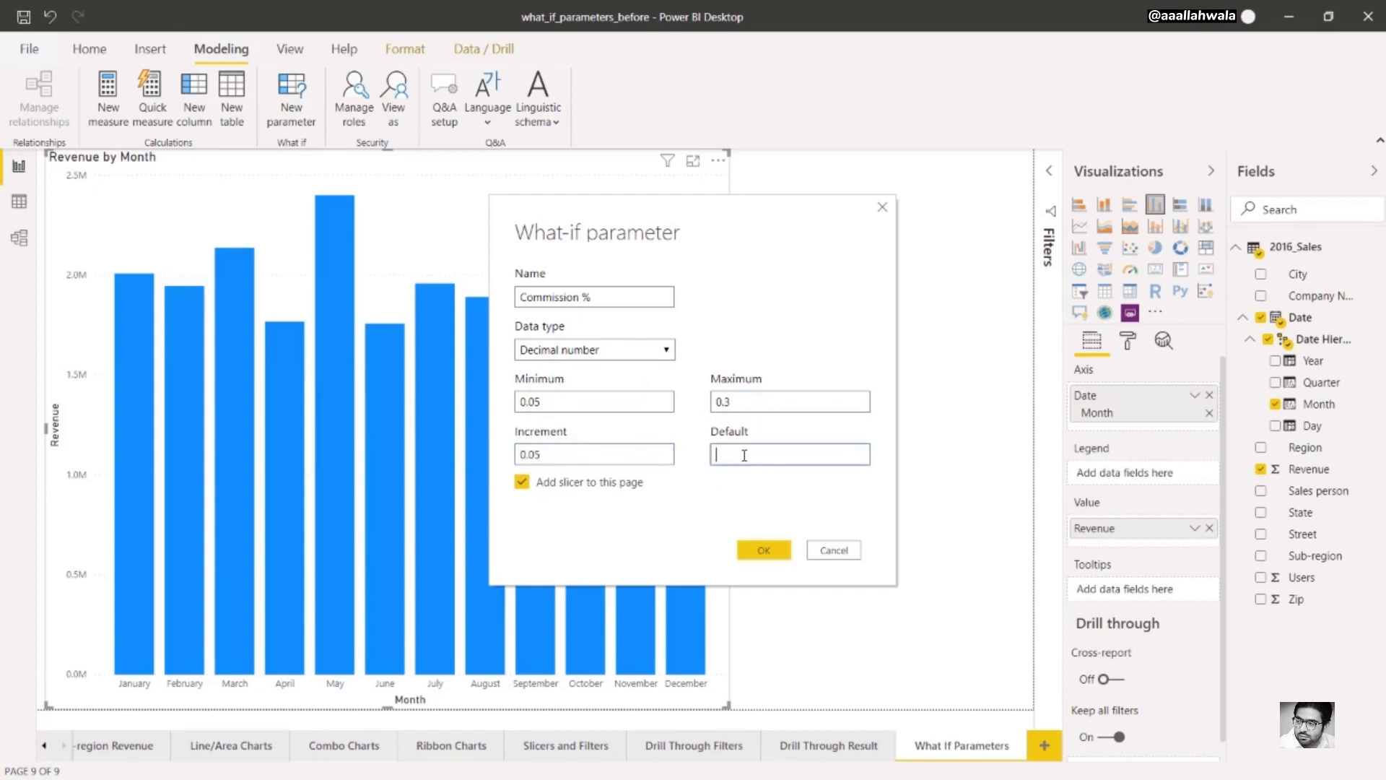
type("0.1")
left_click(758, 549)
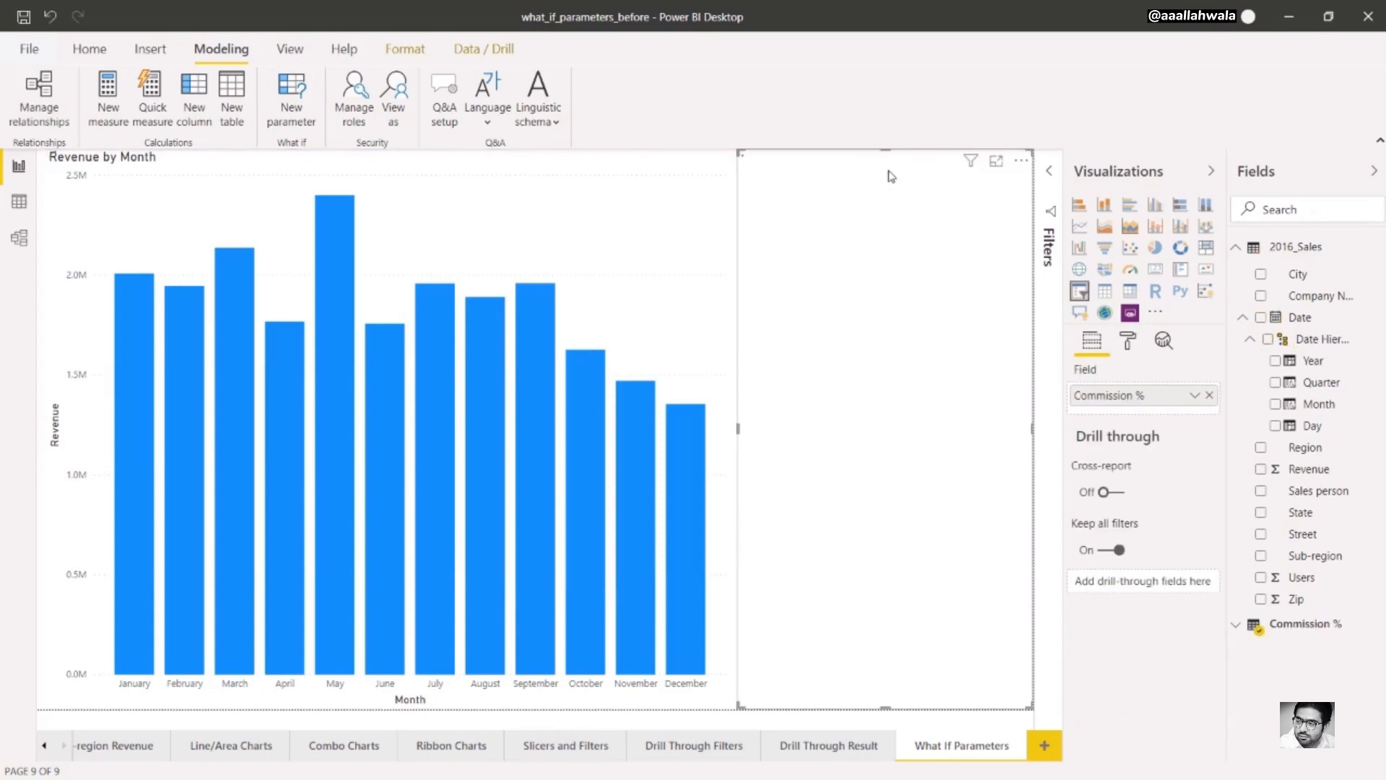
Shorten the Commission % slicer from its upper edge and format the Commission % column as a percentage with 0 decimal places.
left_click_drag(886, 151, 895, 225)
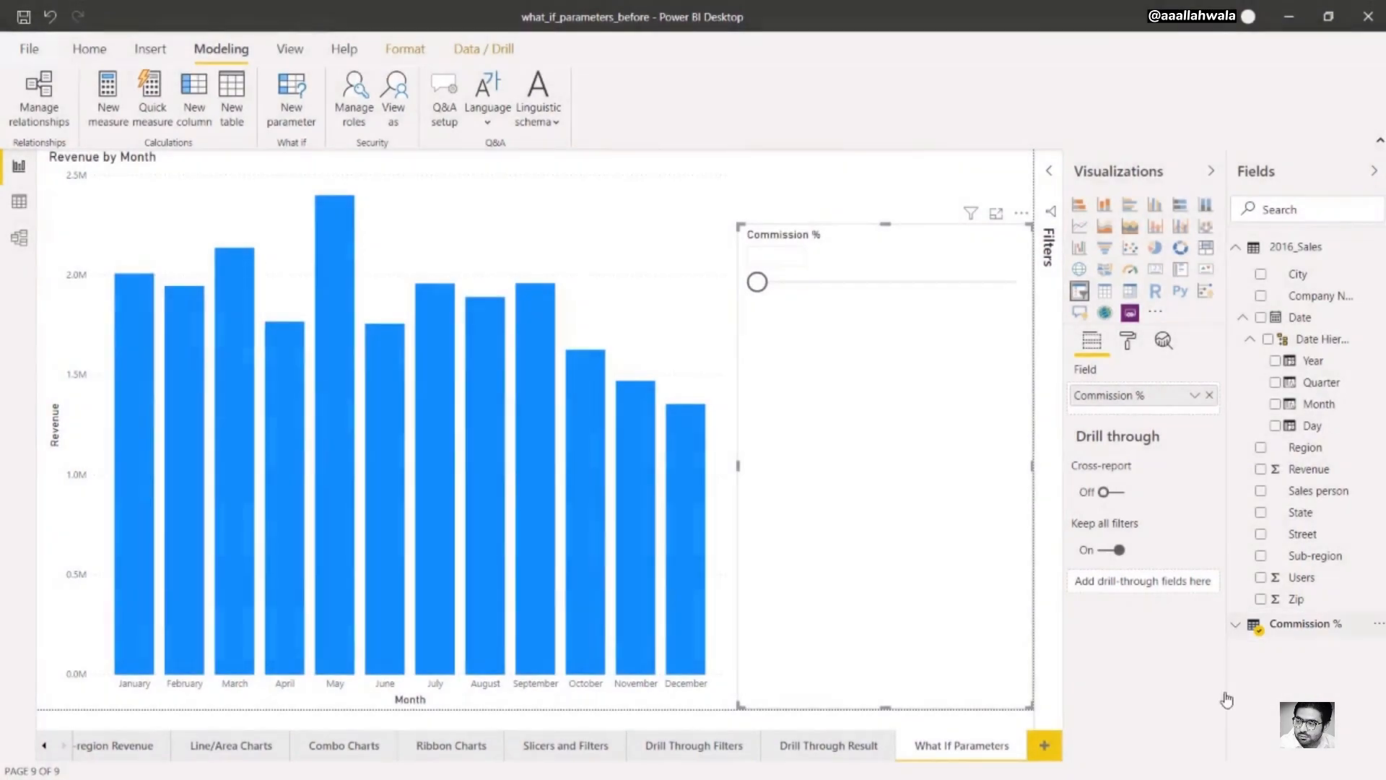
left_click(1236, 624)
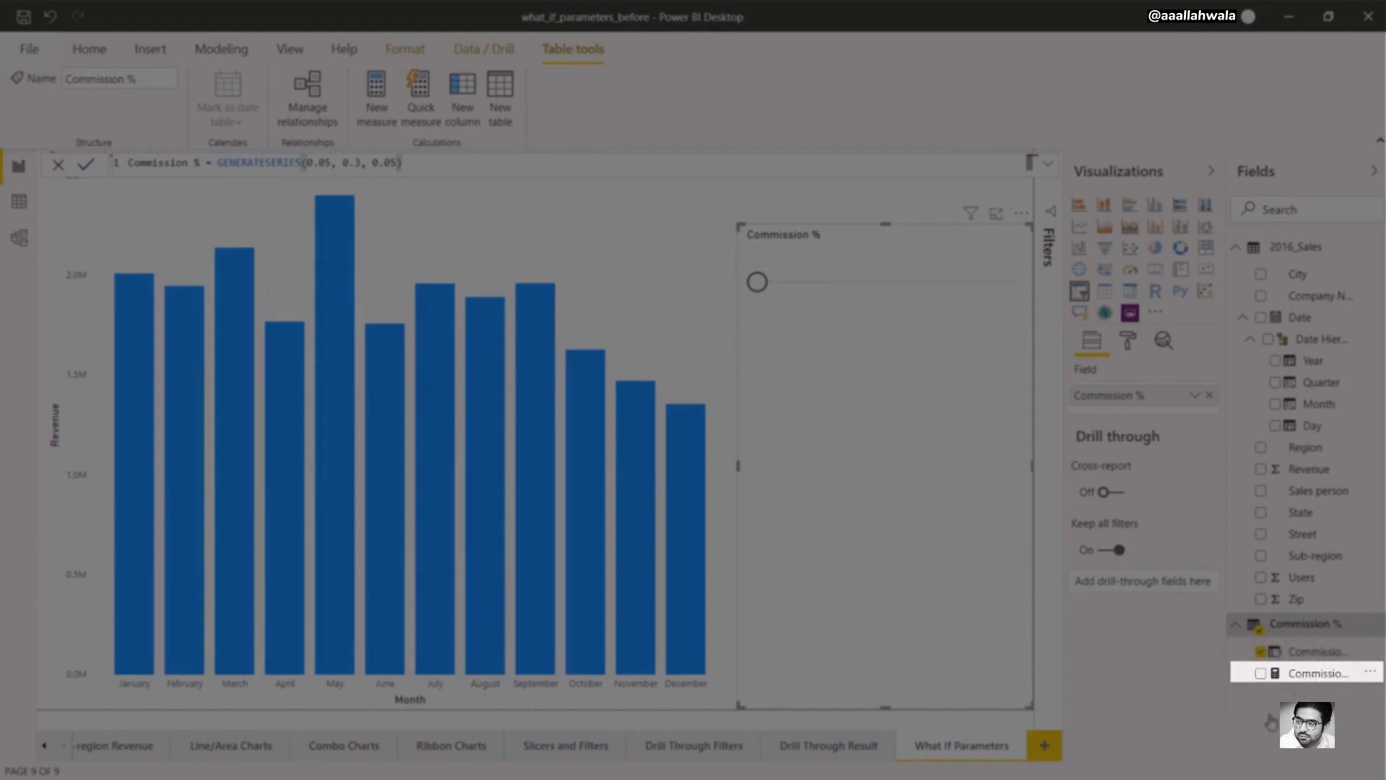
left_click(1300, 673)
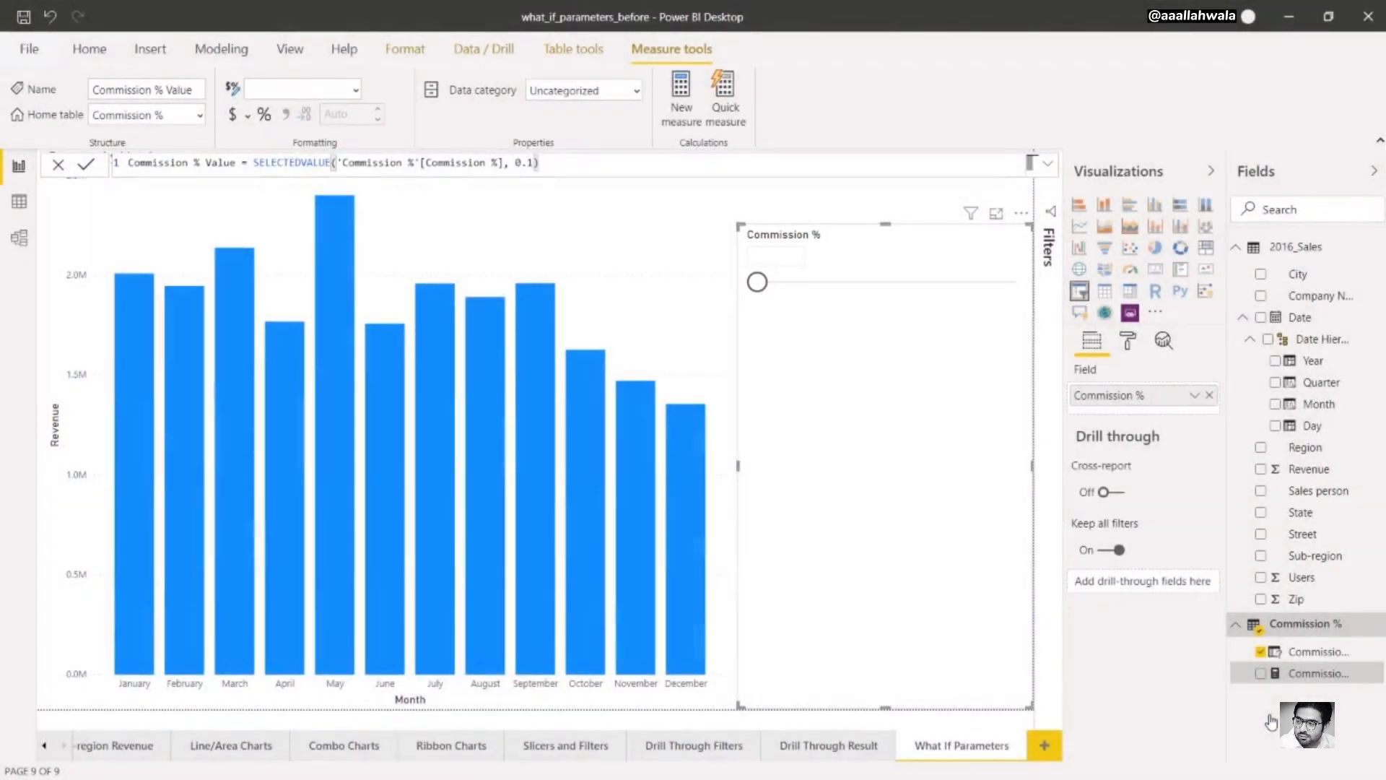
left_click(1319, 654)
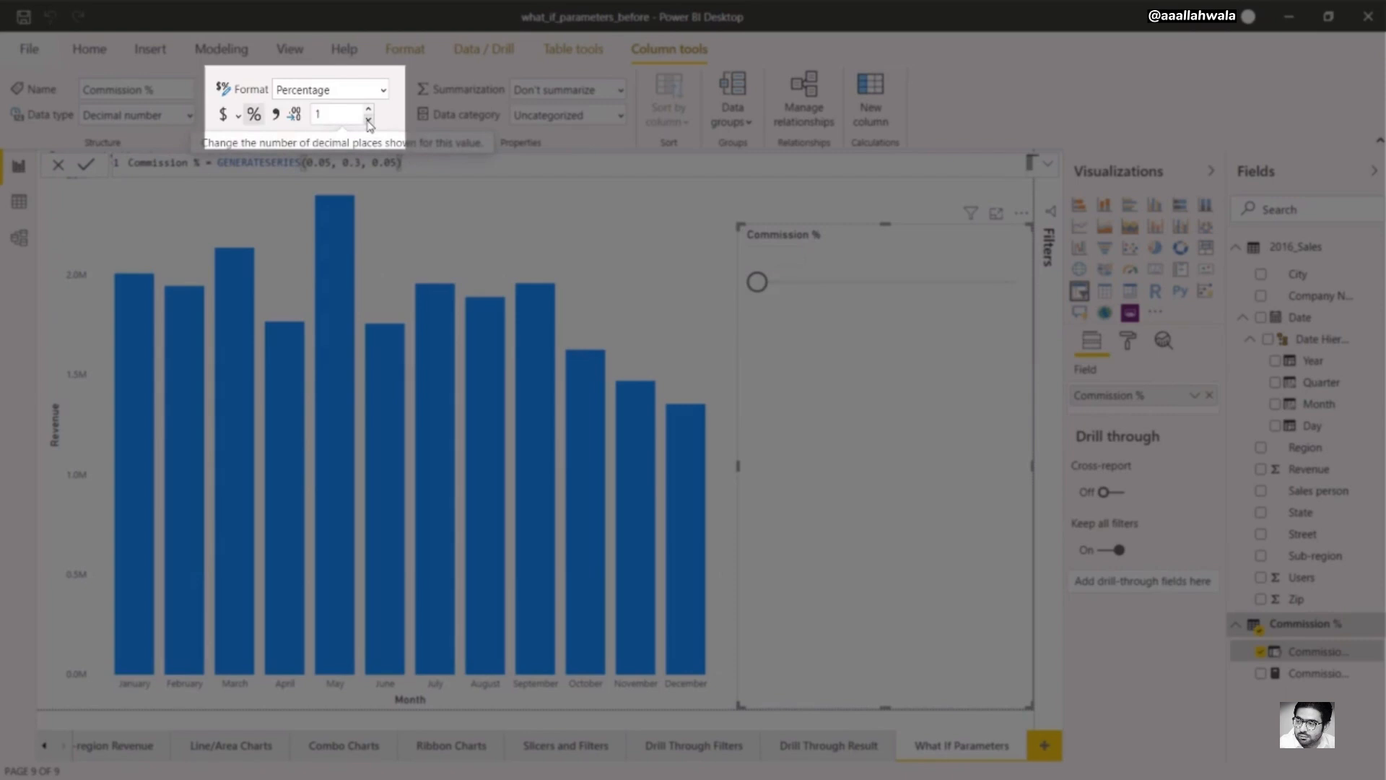
left_click(368, 120)
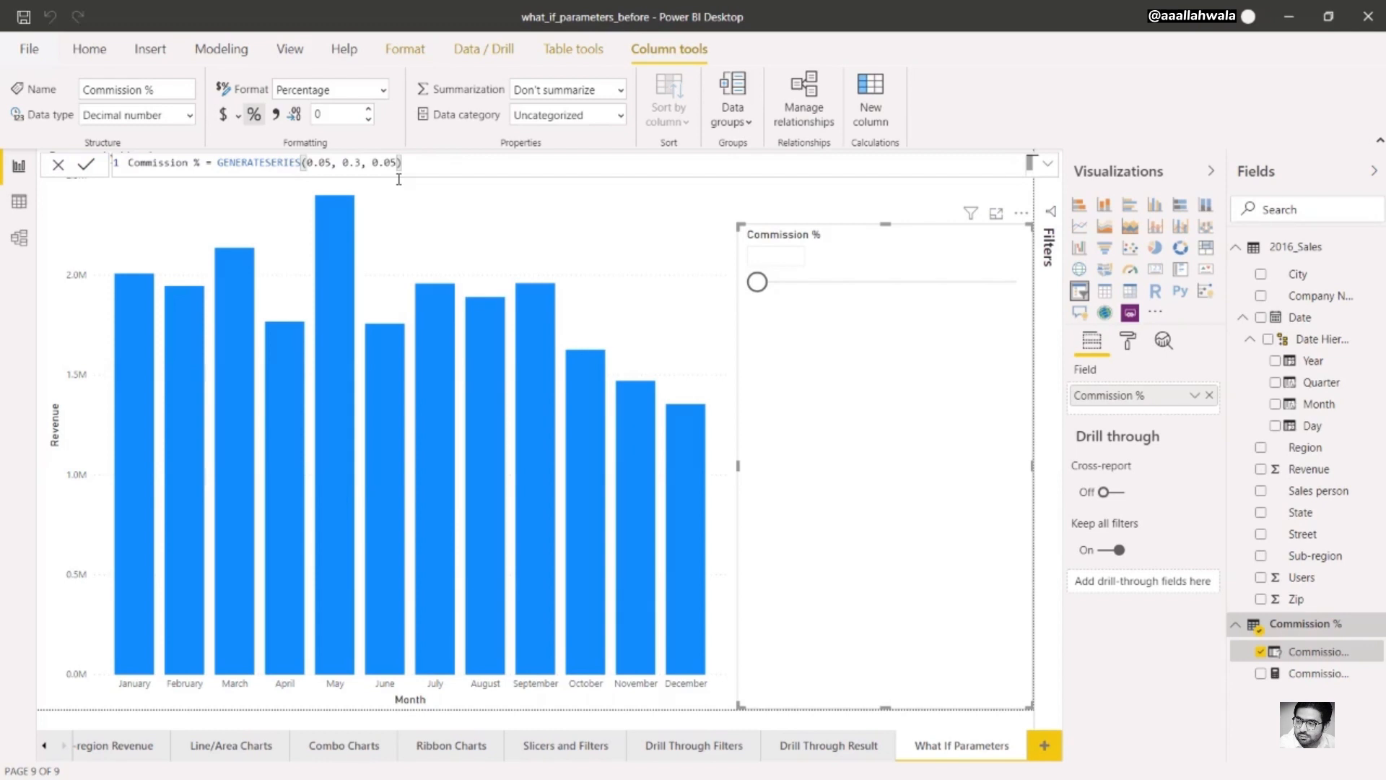
Create the measure Revenue Without Commission = SUM('2016_Sales'[Revenue])*(1-'Commission %'[Commission % Value]).
left_click(233, 56)
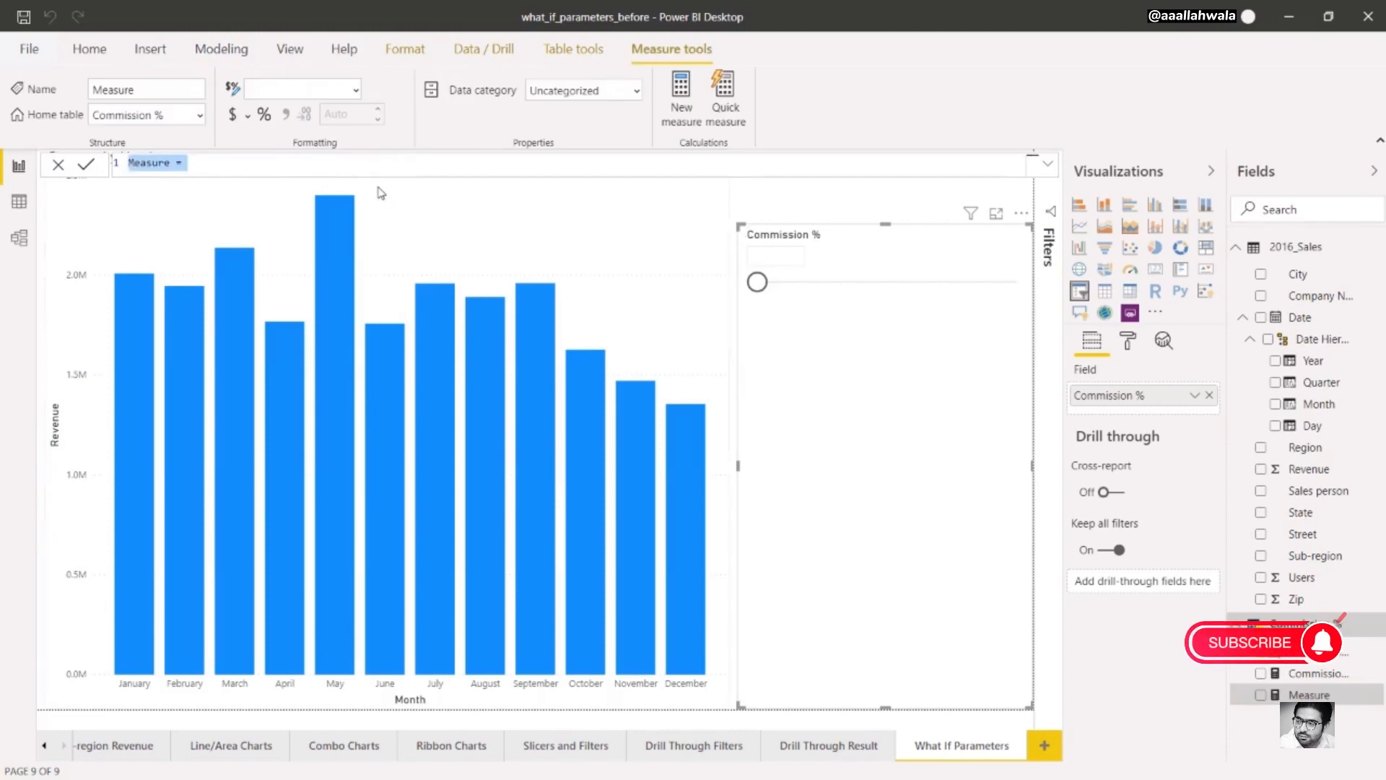
type("Revenu")
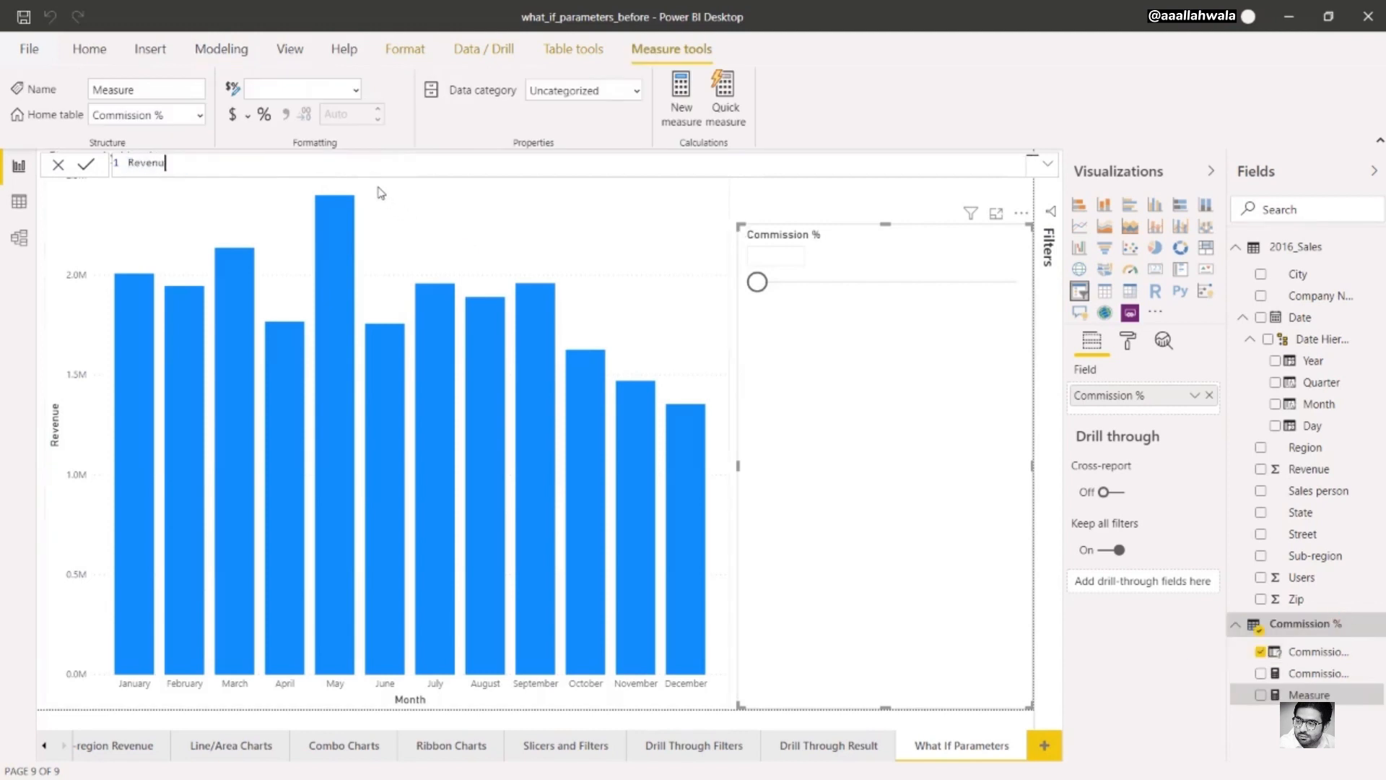
type("e Without Commission = sum")
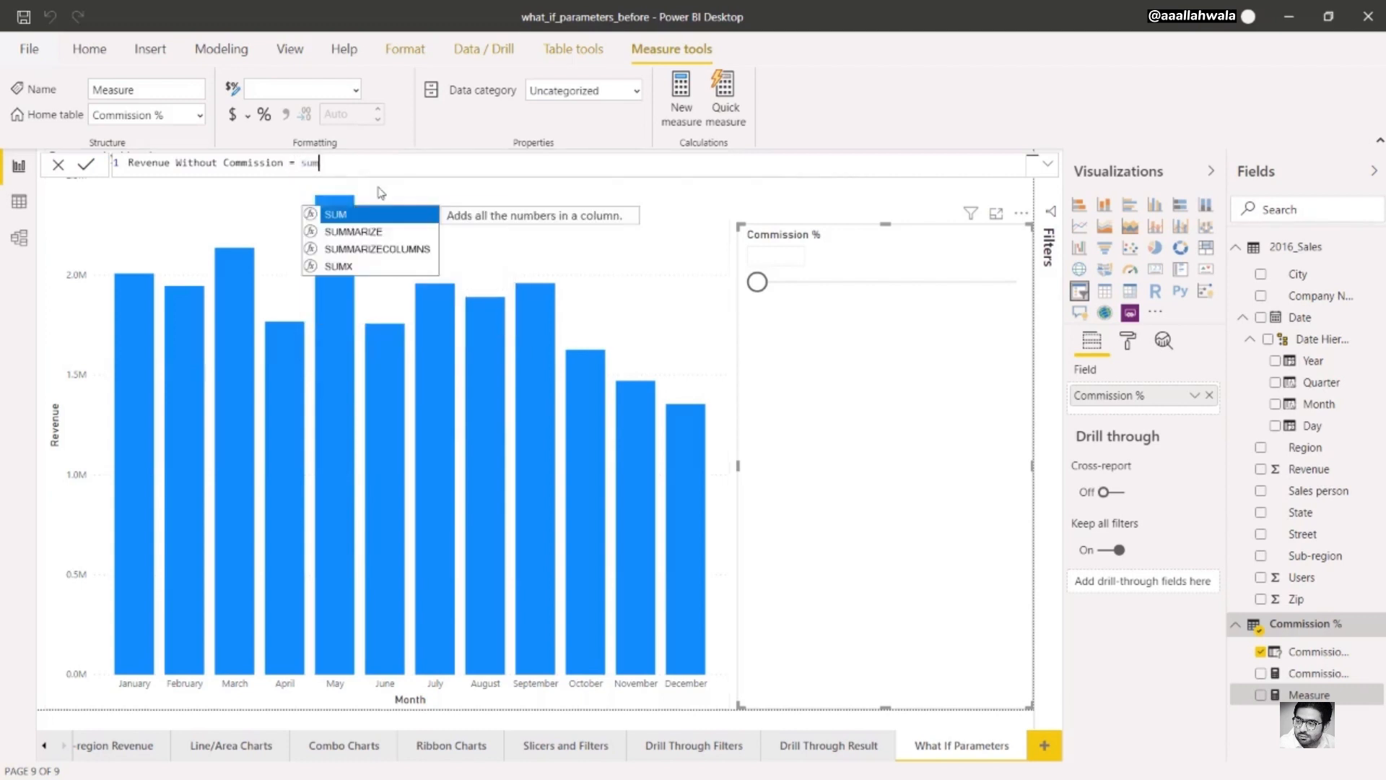
key("Tab")
type("reve")
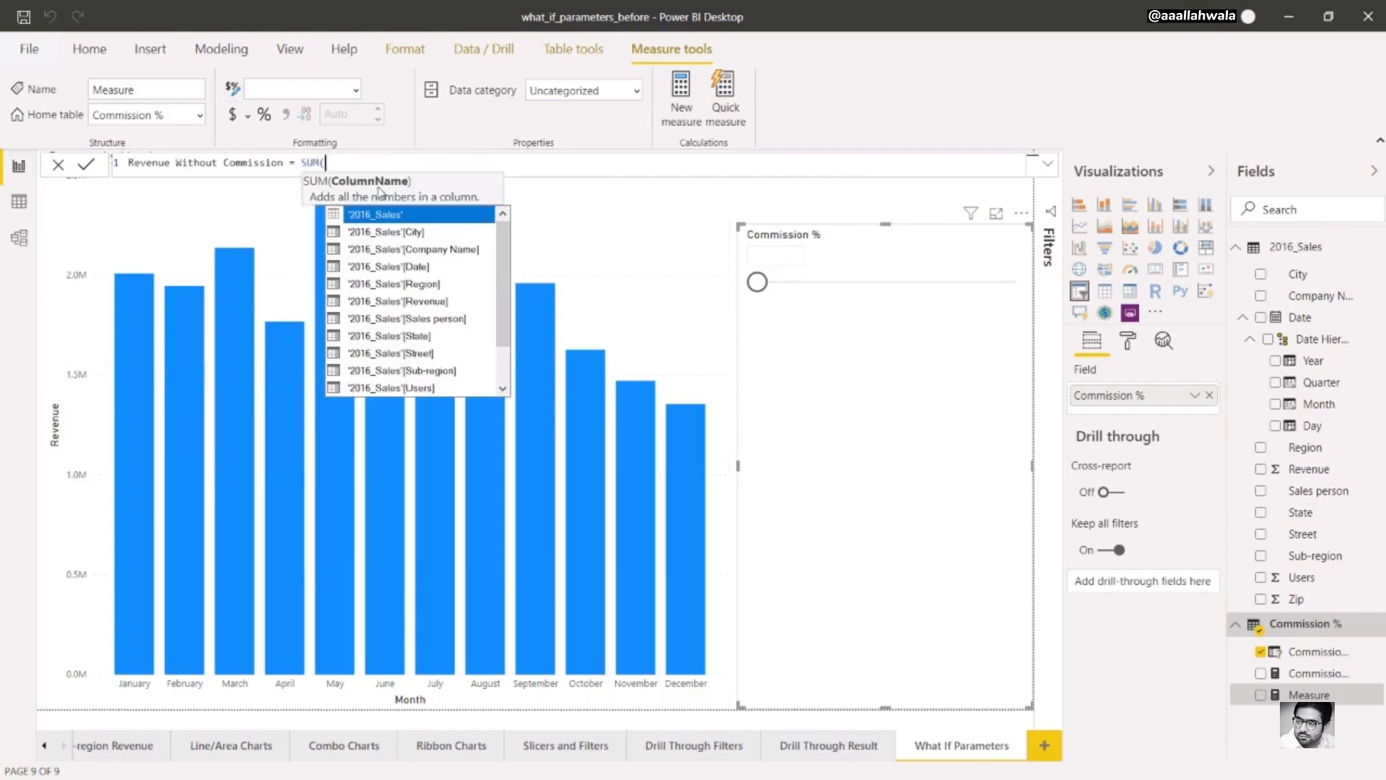
key("Tab")
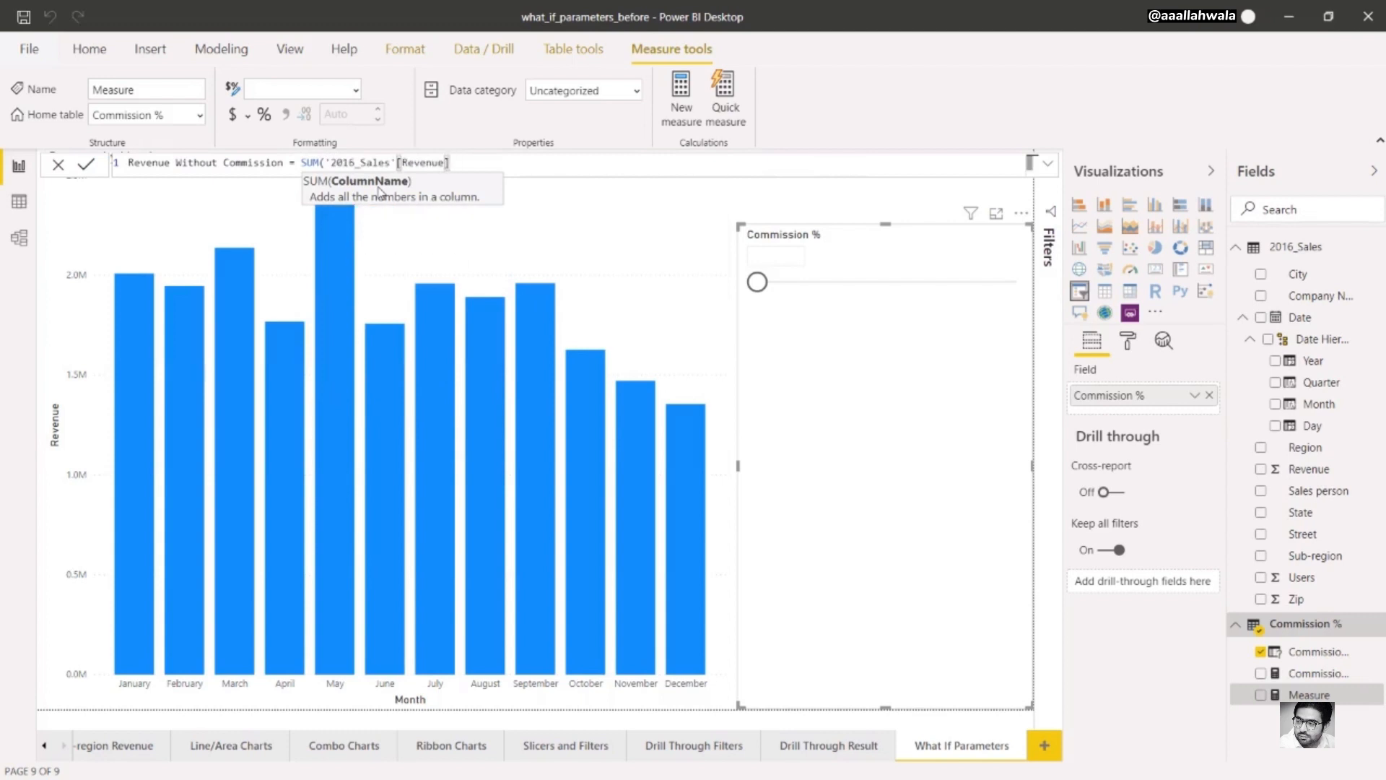
type(")")
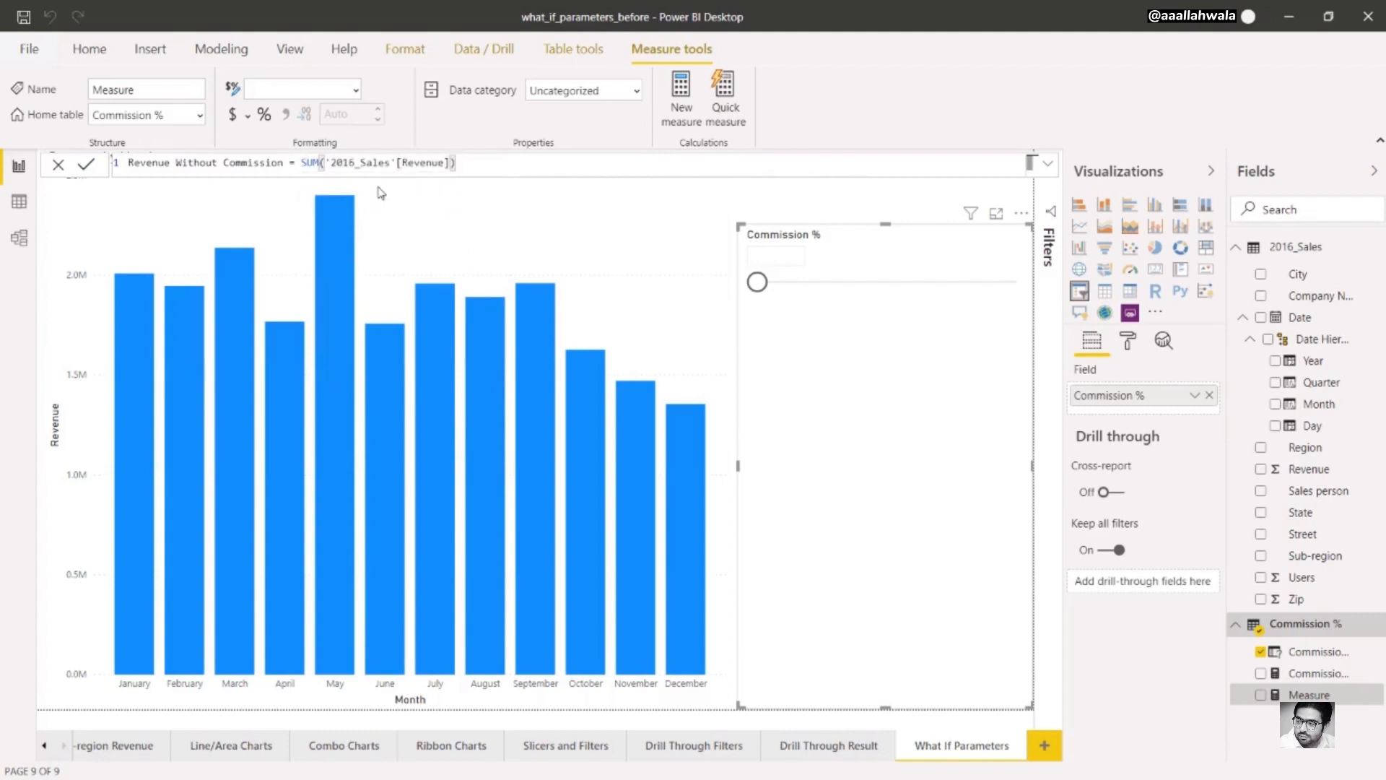
type("*(1-comm")
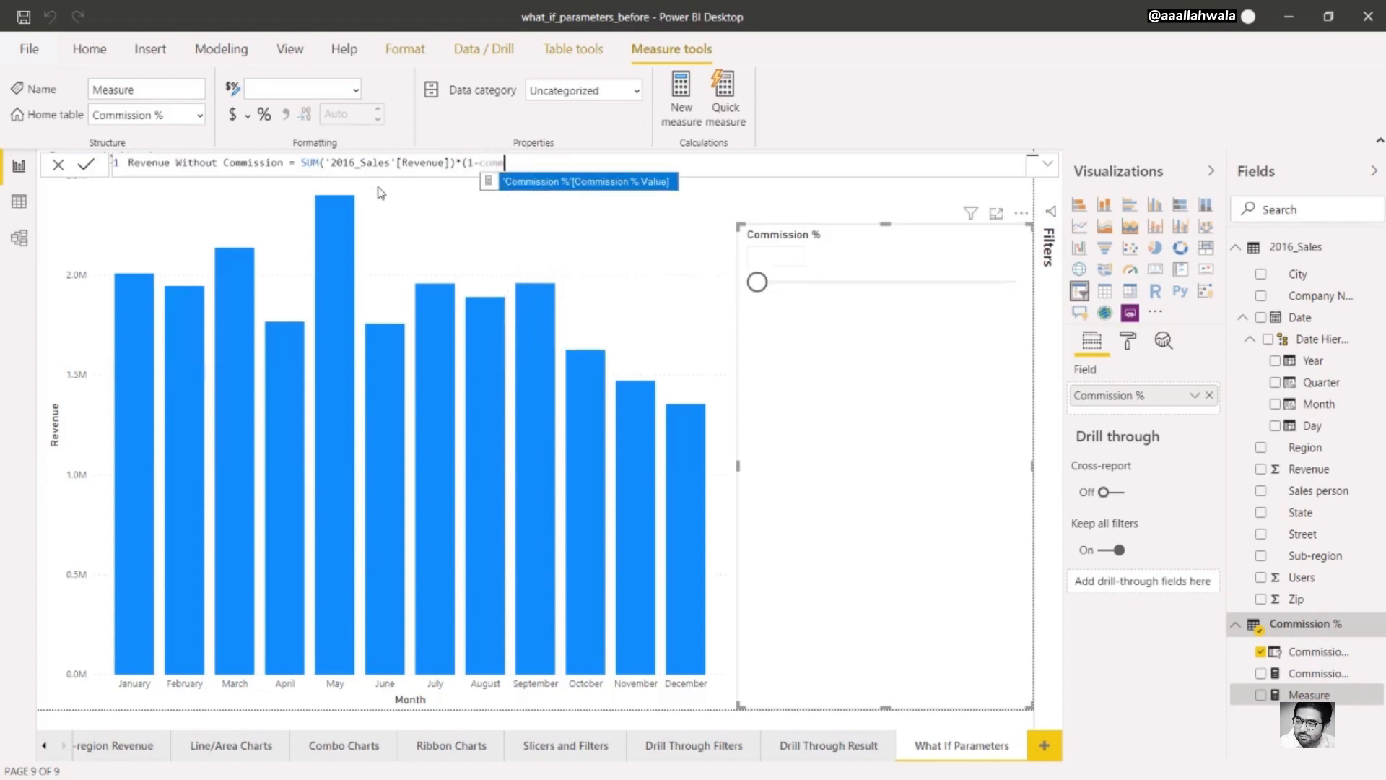
key("Tab")
type(")")
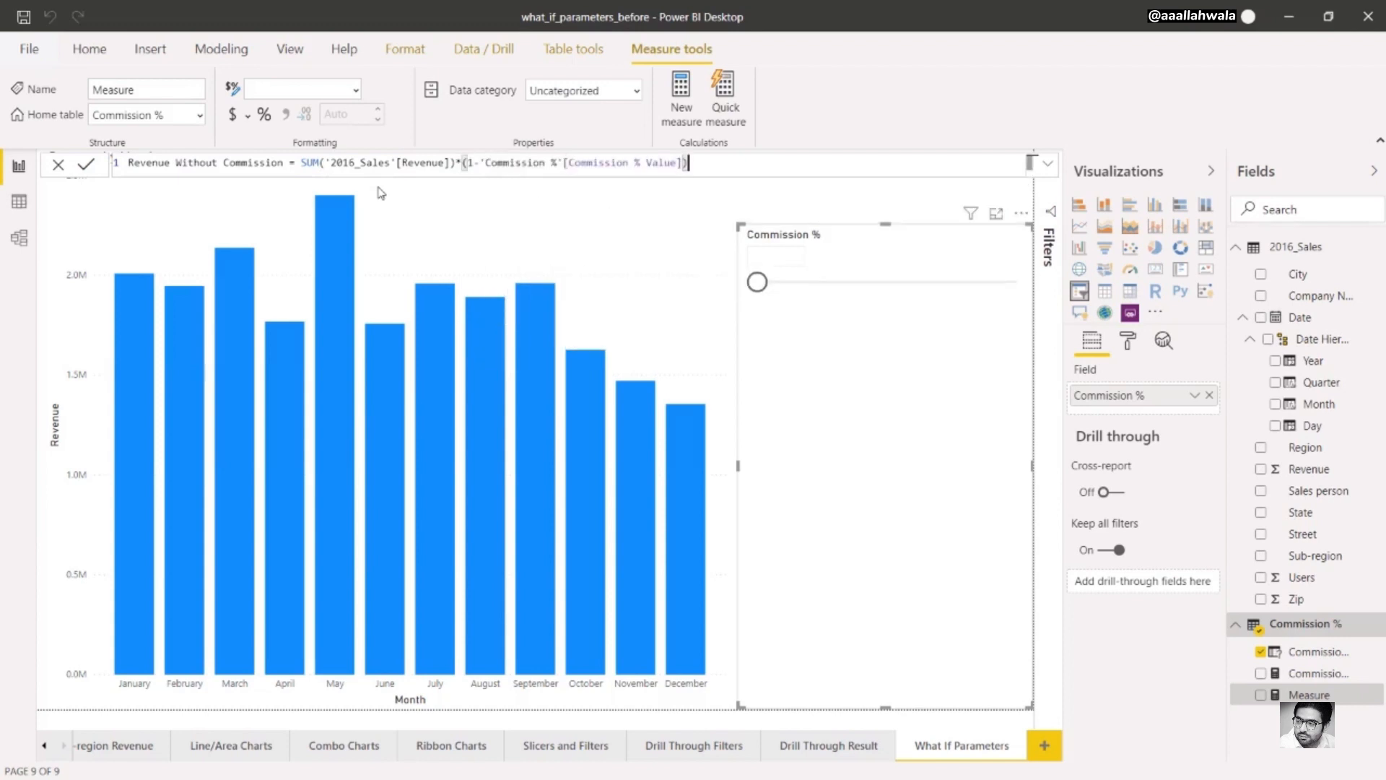
key("Return")
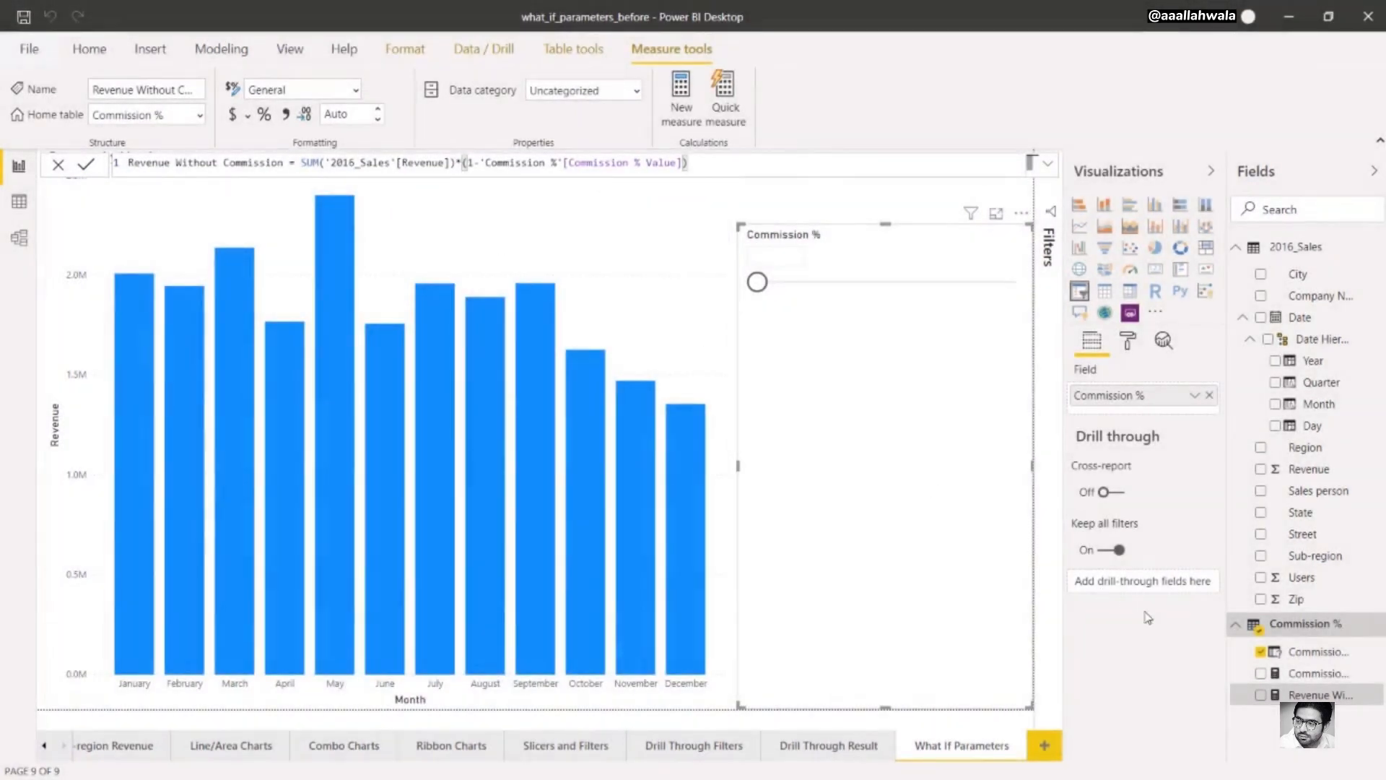
Add the Revenue Without Commission measure to the column chart and try the Commission % slicer at 20% and 10%.
left_click_drag(1274, 695, 661, 345)
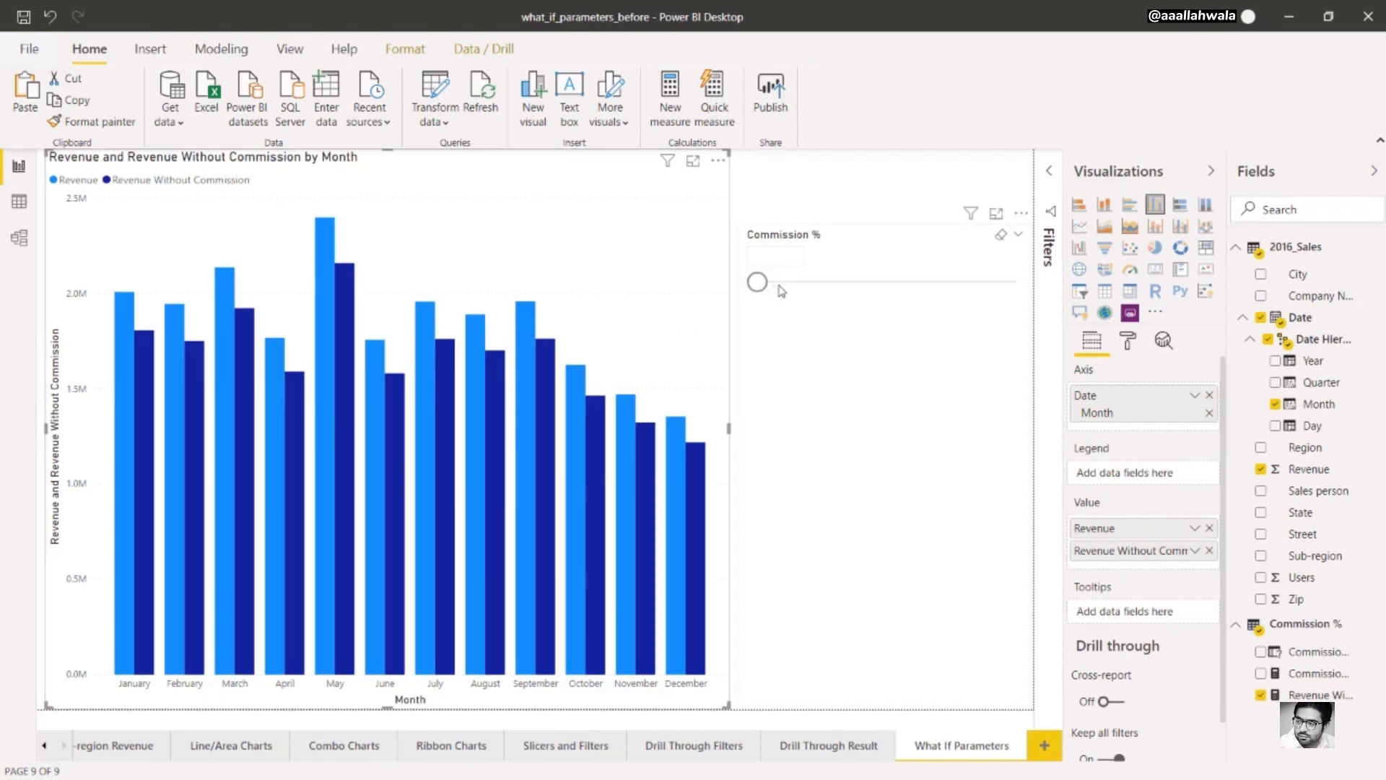
left_click_drag(765, 288, 932, 289)
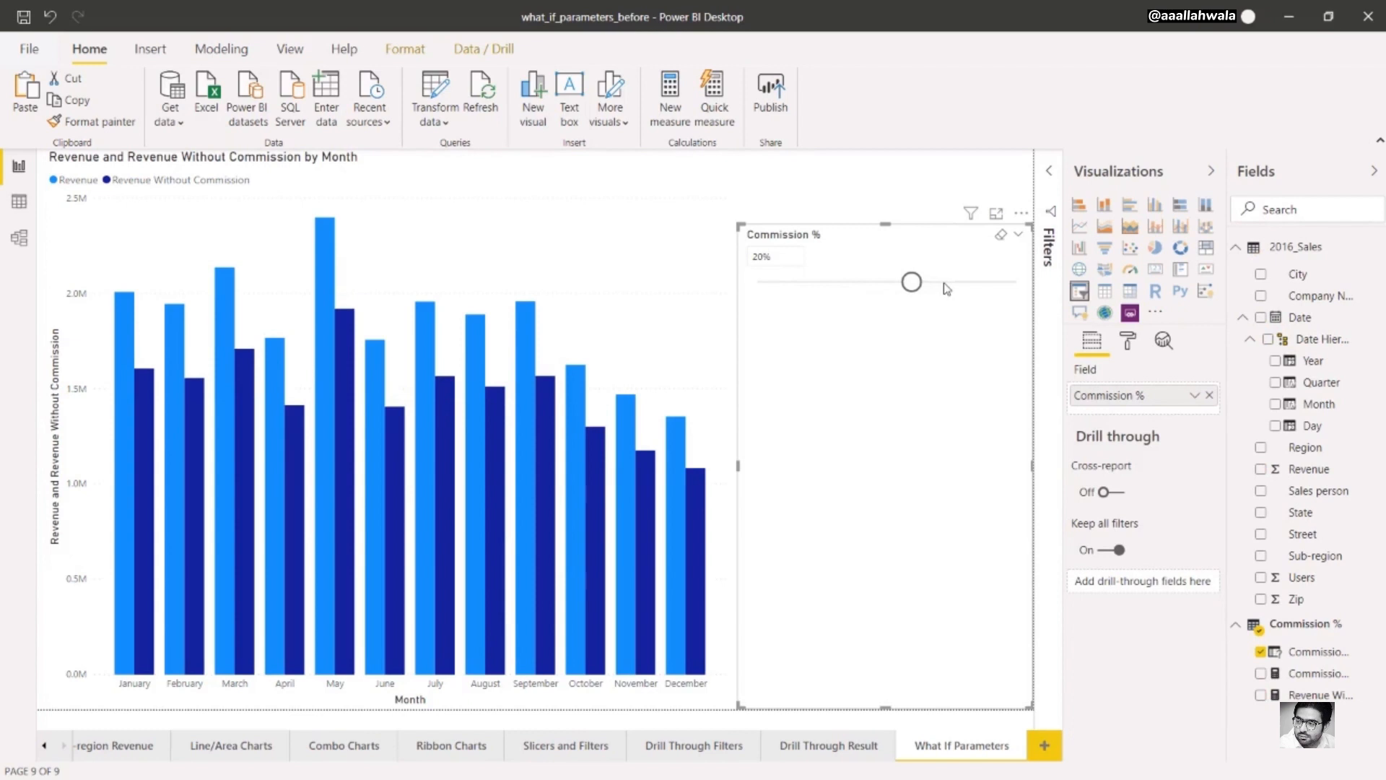
left_click_drag(913, 281, 803, 286)
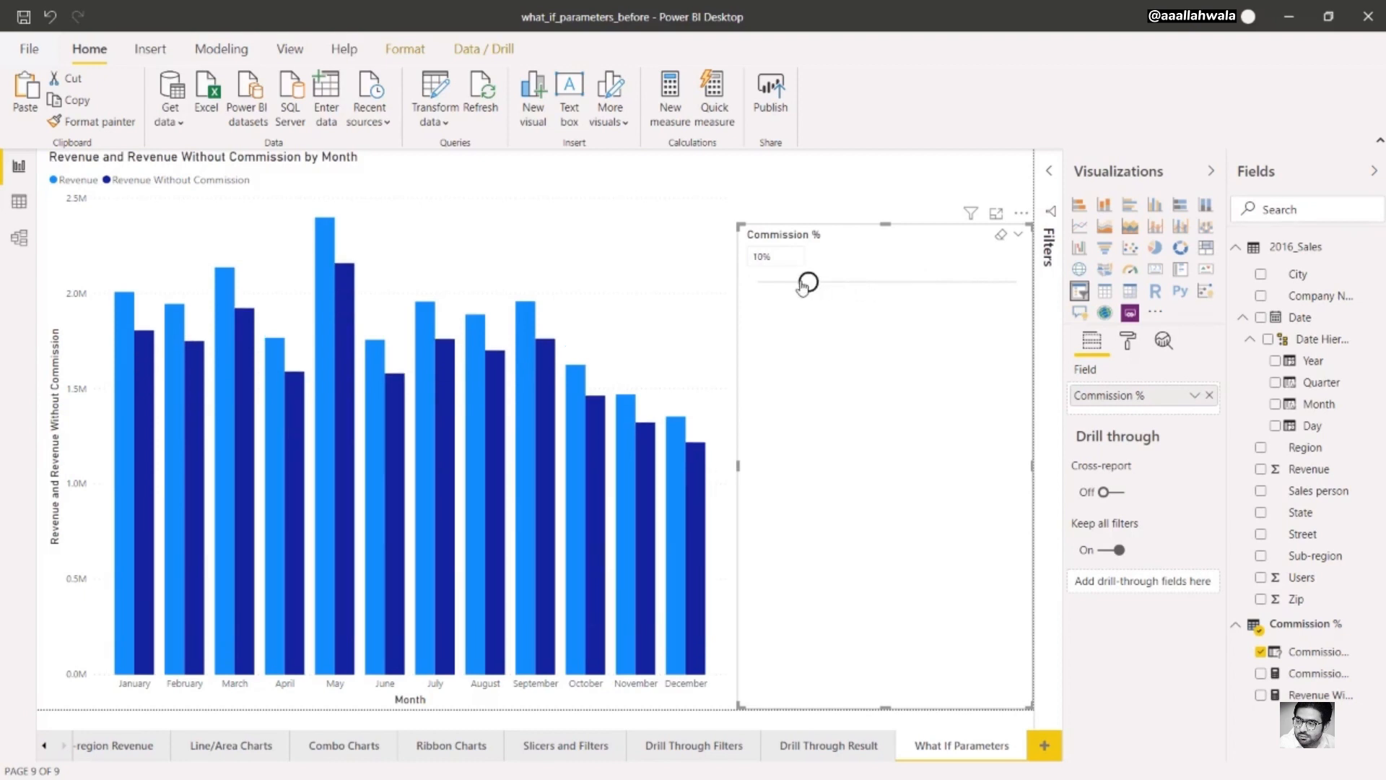